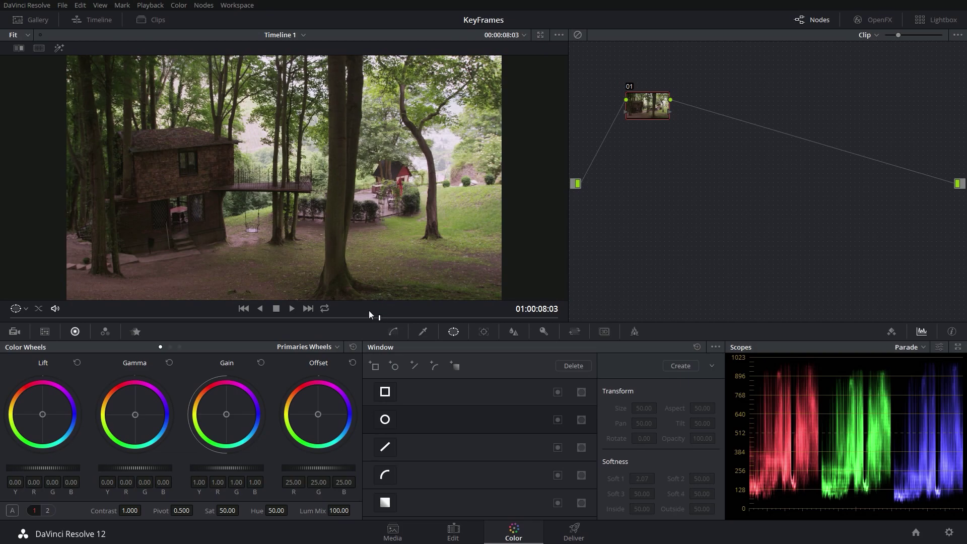
At 01:00:01:28 in the driveway part of the clip, lower the lift to -0.02 and the gamma to -0.03
{"action": "left_click_drag", "start_coordinate": [368, 310], "coordinate": [487, 317]}
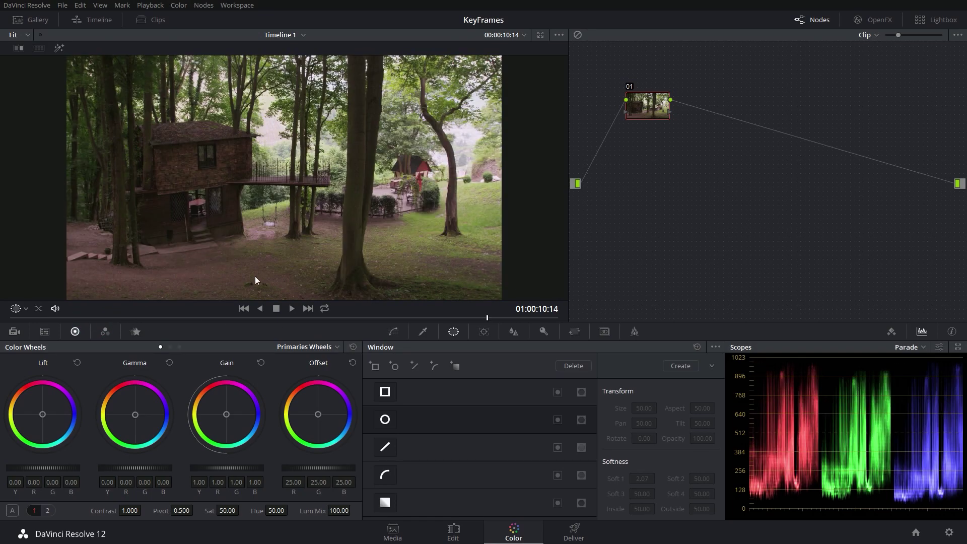
{"action": "left_click_drag", "start_coordinate": [252, 318], "coordinate": [76, 312]}
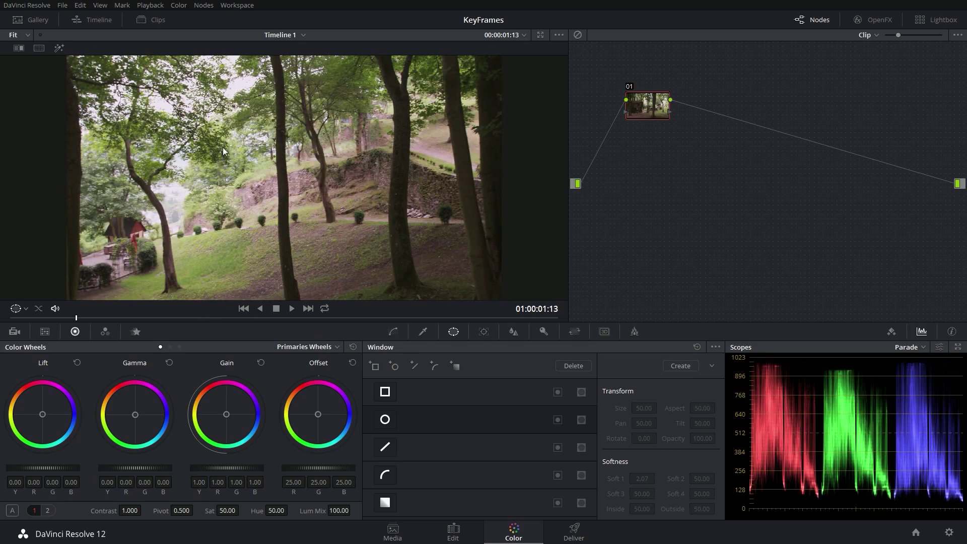
{"action": "left_click_drag", "start_coordinate": [219, 318], "coordinate": [510, 318]}
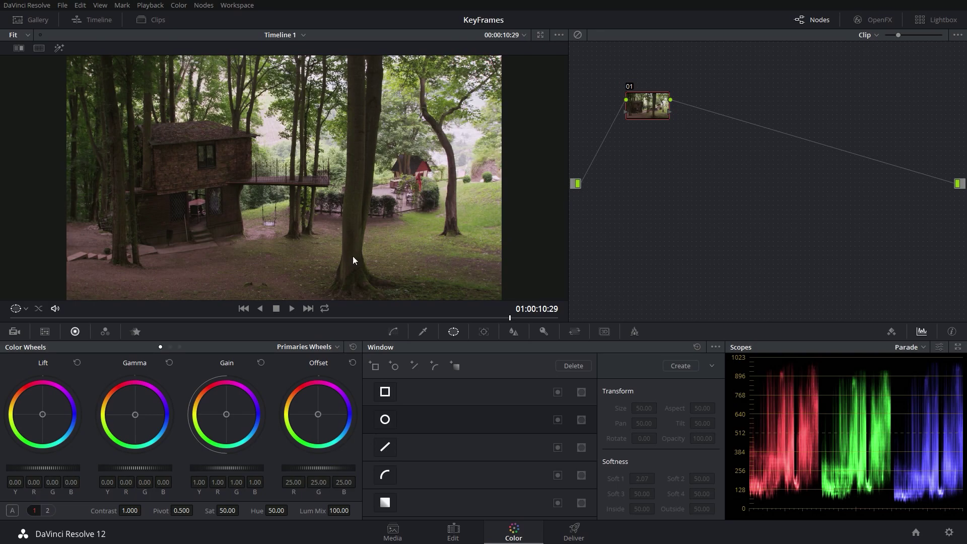
{"action": "left_click_drag", "start_coordinate": [381, 317], "coordinate": [98, 294]}
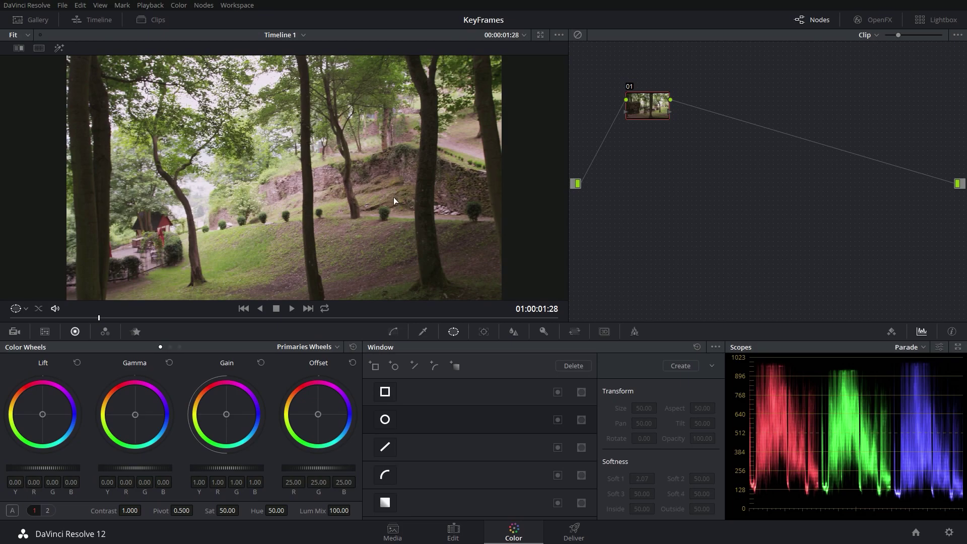
{"action": "left_click_drag", "start_coordinate": [59, 468], "coordinate": [62, 468]}
{"action": "left_click_drag", "start_coordinate": [139, 469], "coordinate": [140, 469]}
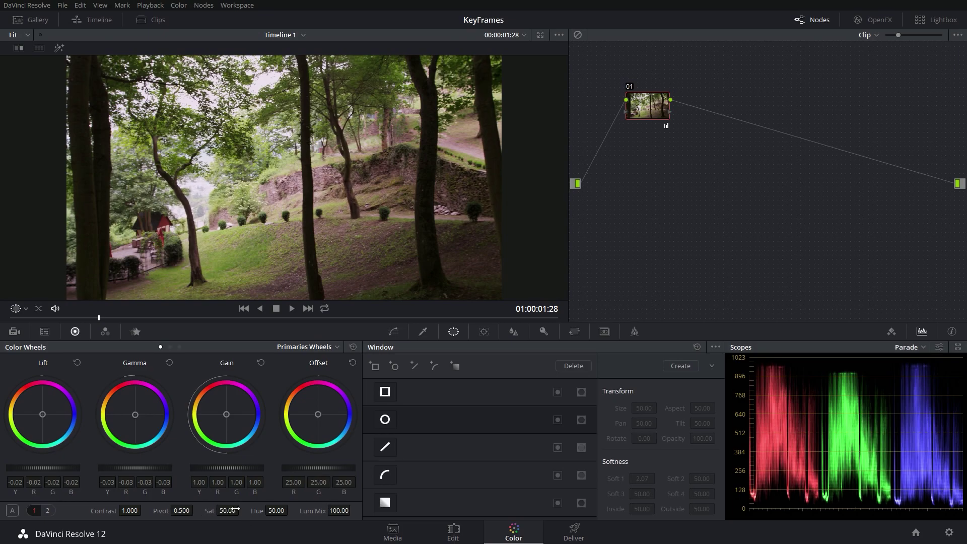
Set the saturation to 65.00 and shift gamma and gain slightly away from blue, with gain about R 0.99, G 1.01, B 0.97
{"action": "mouse_move", "coordinate": [231, 509]}
{"action": "left_mouse_down"}
{"action": "mouse_move", "coordinate": [220, 496]}
{"action": "mouse_move", "coordinate": [217, 505]}
{"action": "left_mouse_up"}
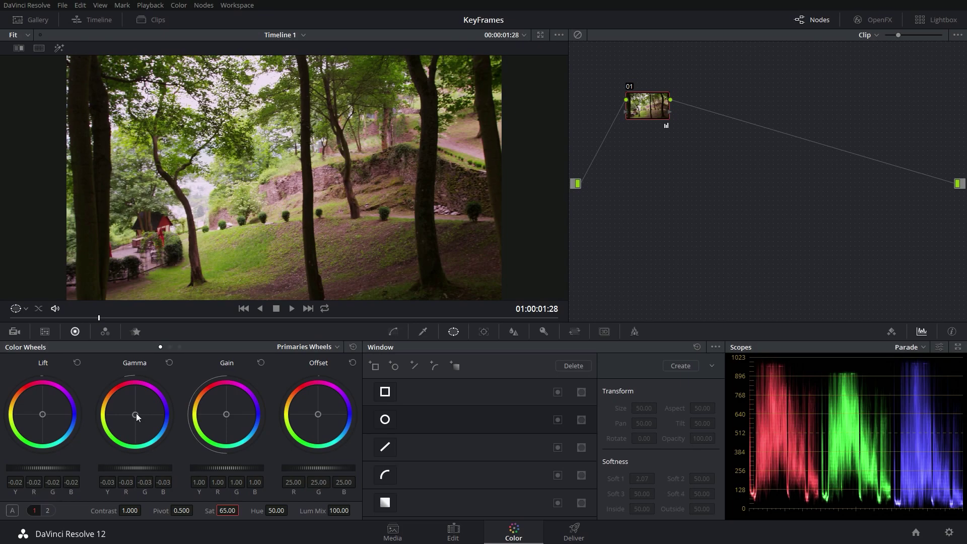
{"action": "left_click_drag", "start_coordinate": [136, 413], "coordinate": [127, 414]}
{"action": "left_click_drag", "start_coordinate": [224, 415], "coordinate": [221, 417]}
Label node 01 "Driveway"
{"action": "left_click_drag", "start_coordinate": [98, 318], "coordinate": [84, 319]}
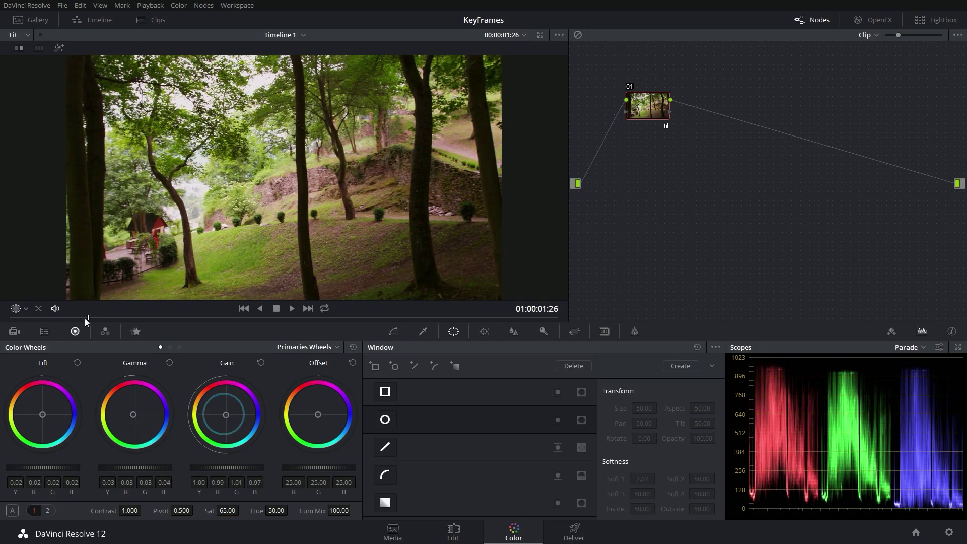
{"action": "left_click", "coordinate": [84, 319]}
{"action": "right_click", "coordinate": [640, 110]}
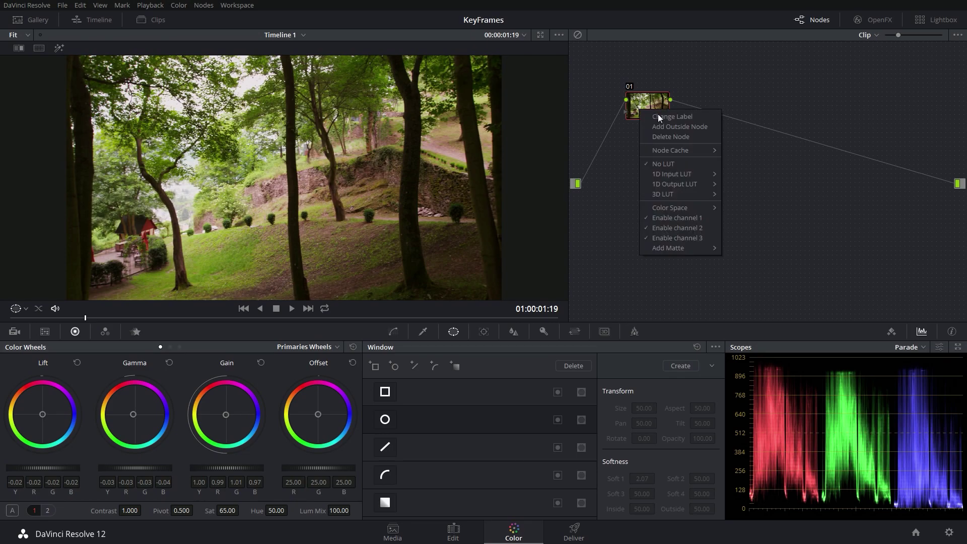
{"action": "left_click", "coordinate": [659, 115]}
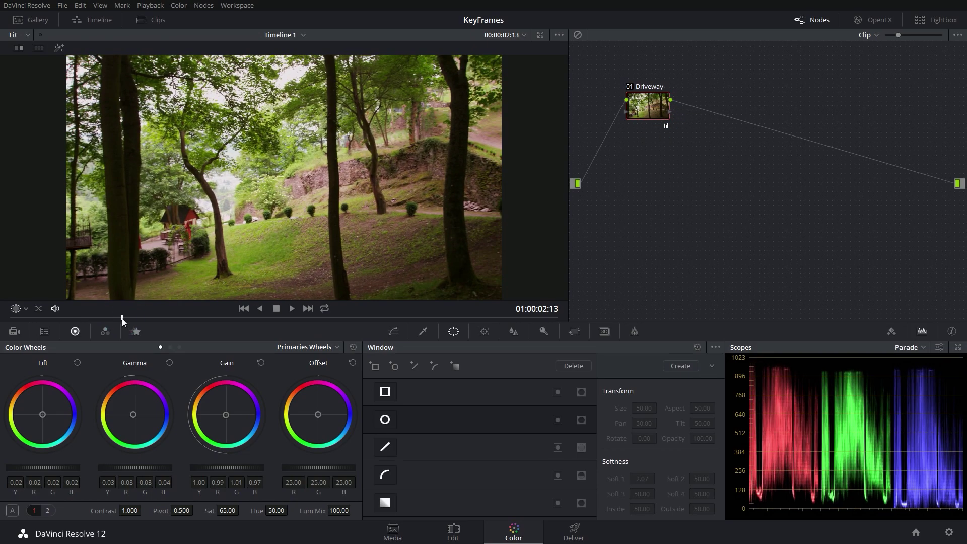
At 01:00:10:25, add a serial node after Driveway and label it "House"
{"action": "left_click_drag", "start_coordinate": [122, 318], "coordinate": [504, 316]}
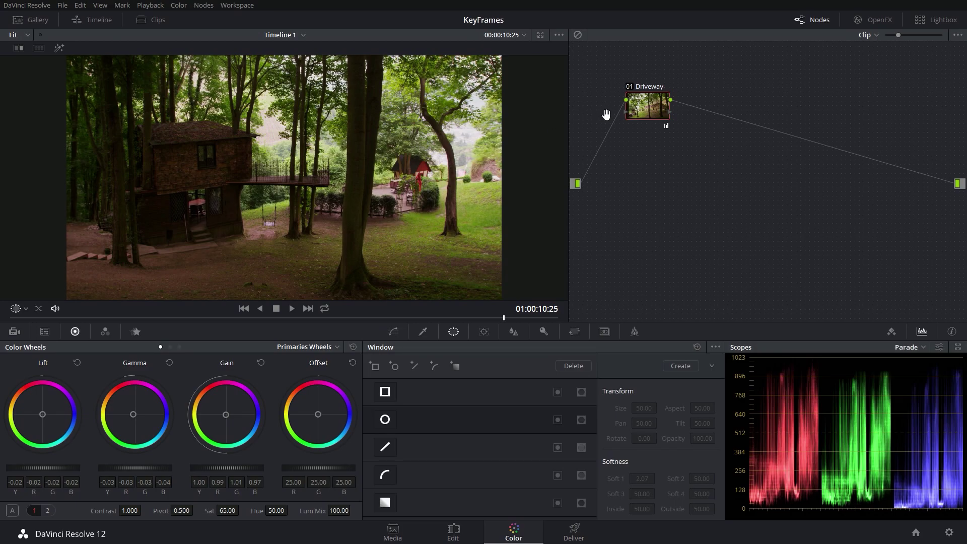
{"action": "key", "text": "alt+s"}
{"action": "right_click", "coordinate": [699, 99]}
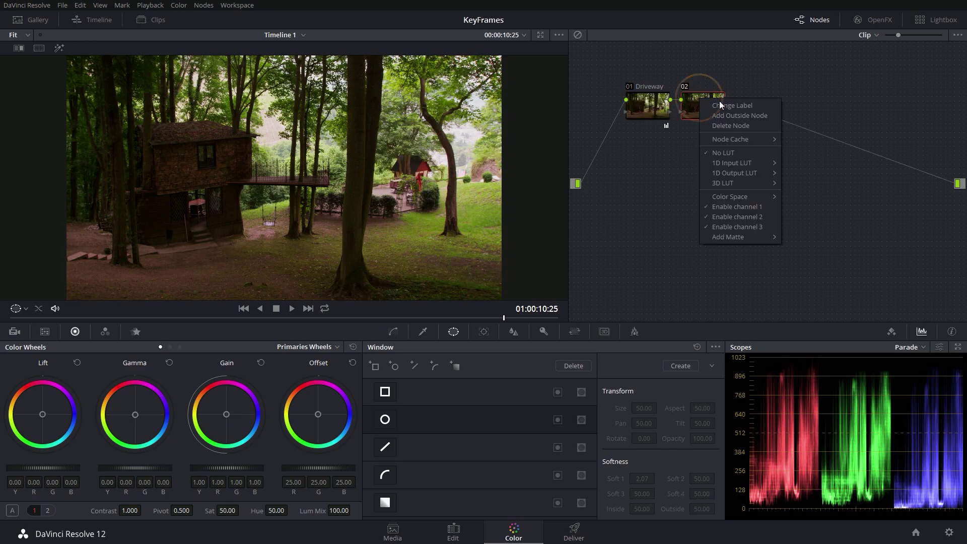
{"action": "left_click", "coordinate": [724, 104]}
{"action": "type", "text": "House"}
{"action": "key", "text": "Return"}
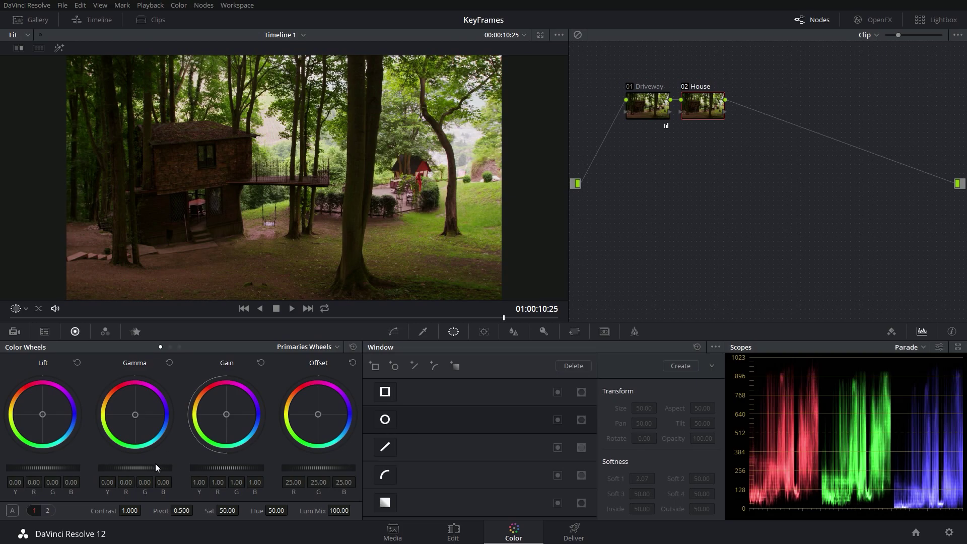
Raise the House node's gamma to 0.05 and its gain to 1.01
{"action": "left_click_drag", "start_coordinate": [139, 473], "coordinate": [138, 470]}
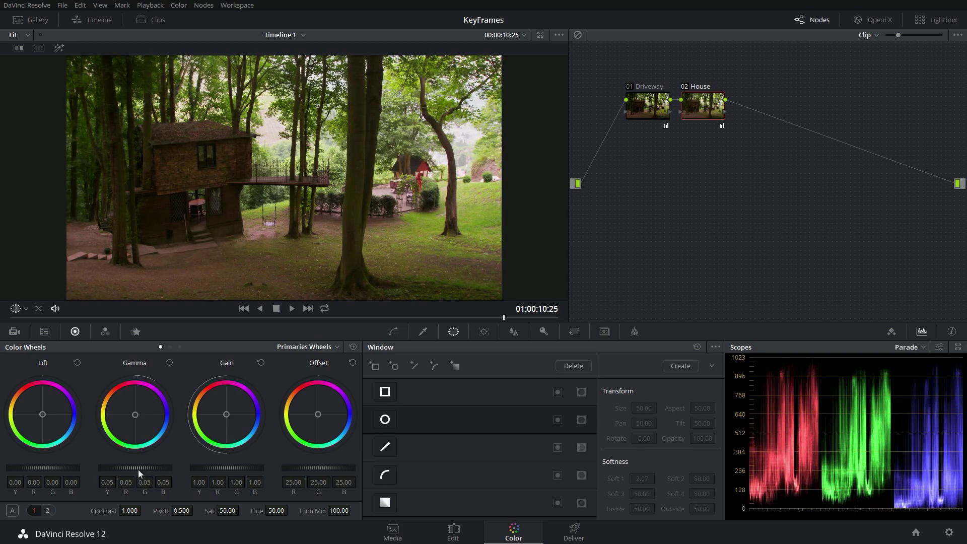
{"action": "left_click_drag", "start_coordinate": [214, 471], "coordinate": [214, 471]}
Toggle the House node off and on and scrub the clip to compare its effect on the driveway and house shots
{"action": "left_click_drag", "start_coordinate": [504, 318], "coordinate": [115, 319]}
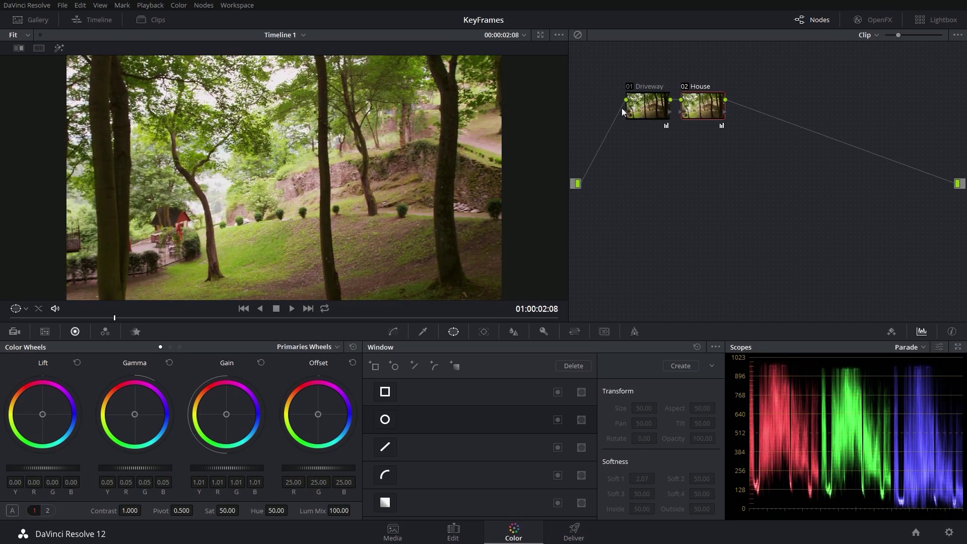
{"action": "left_click", "coordinate": [684, 86]}
{"action": "left_click", "coordinate": [685, 86]}
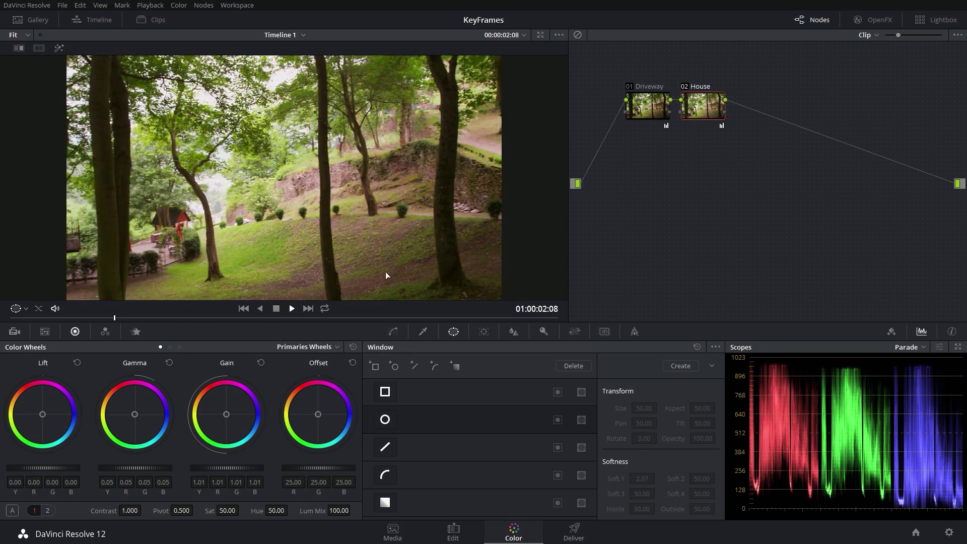
{"action": "left_click", "coordinate": [684, 86]}
{"action": "left_click", "coordinate": [296, 317]}
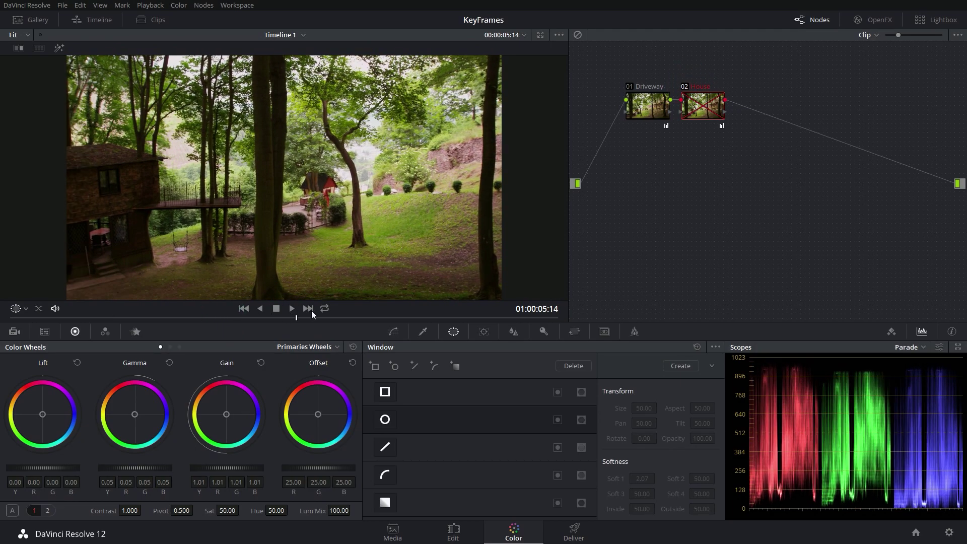
{"action": "left_click_drag", "start_coordinate": [311, 313], "coordinate": [152, 323]}
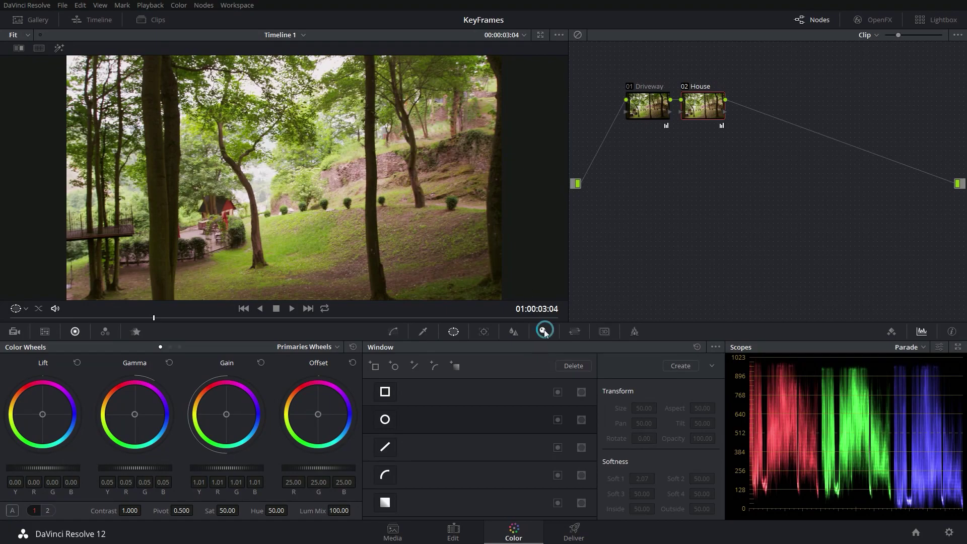
Show the node key settings, test a lower key output gain on the House node, and reset it to 1.000
{"action": "left_click", "coordinate": [544, 331]}
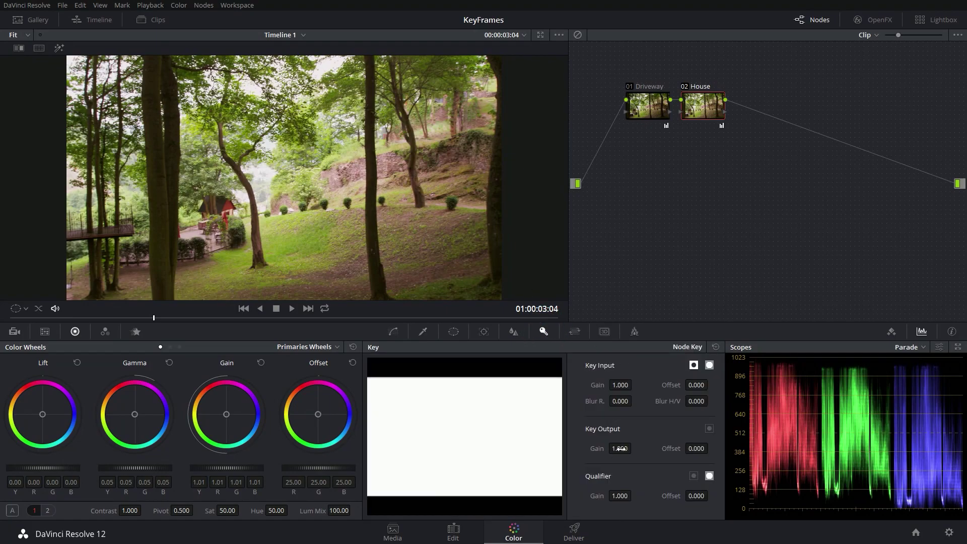
{"action": "left_click_drag", "start_coordinate": [620, 448], "coordinate": [598, 449]}
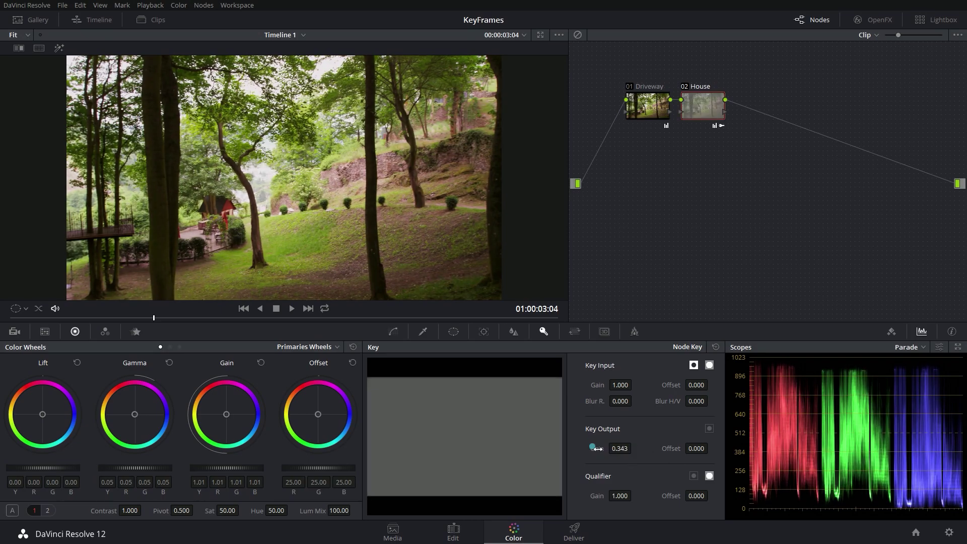
{"action": "double_click", "coordinate": [598, 448]}
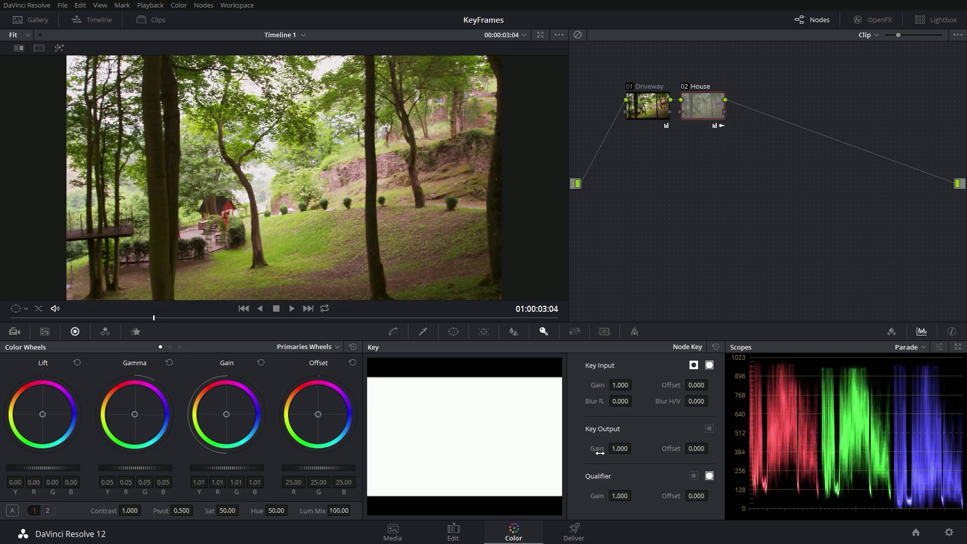
Show the keyframes, enable automatic keyframing for Corrector 2, and keyframe its key output gain at 1.000 at 01:00:03:04
{"action": "left_click", "coordinate": [893, 331]}
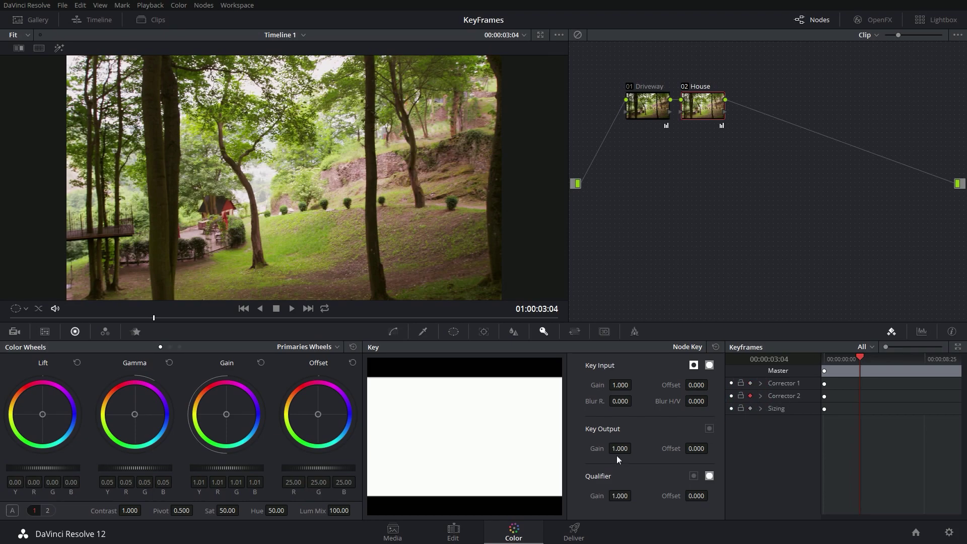
{"action": "left_click_drag", "start_coordinate": [616, 448], "coordinate": [632, 448]}
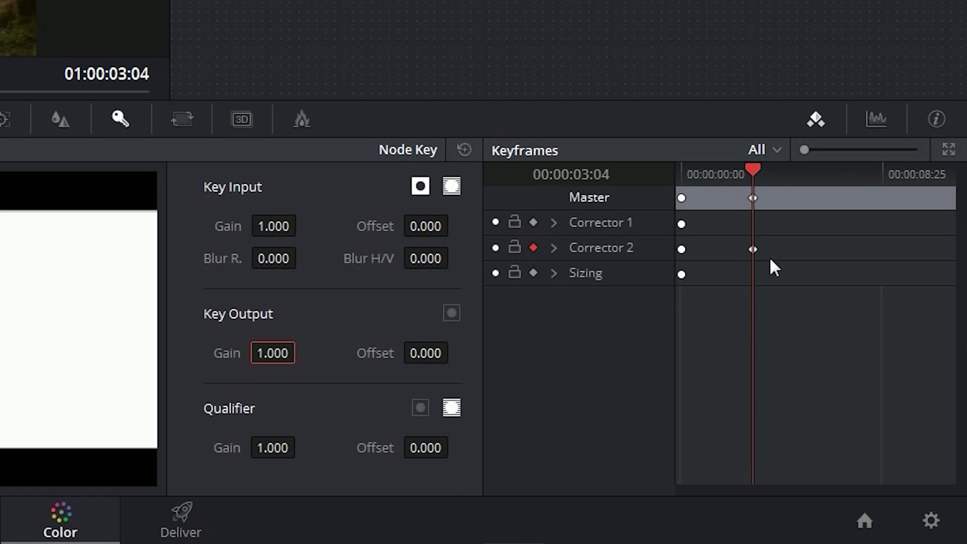
Expand Corrector 2 in the keyframes and examine which parameter track received the key output keyframe
{"action": "left_click", "coordinate": [554, 247]}
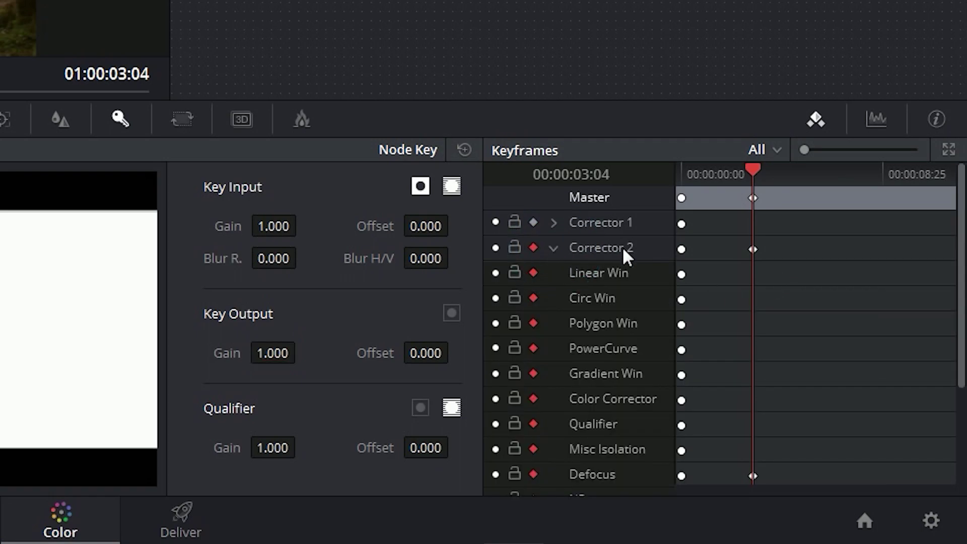
{"action": "scroll", "coordinate": [623, 249], "scroll_direction": "down", "scroll_amount": 2}
{"action": "scroll", "coordinate": [624, 251], "scroll_direction": "down", "scroll_amount": 2}
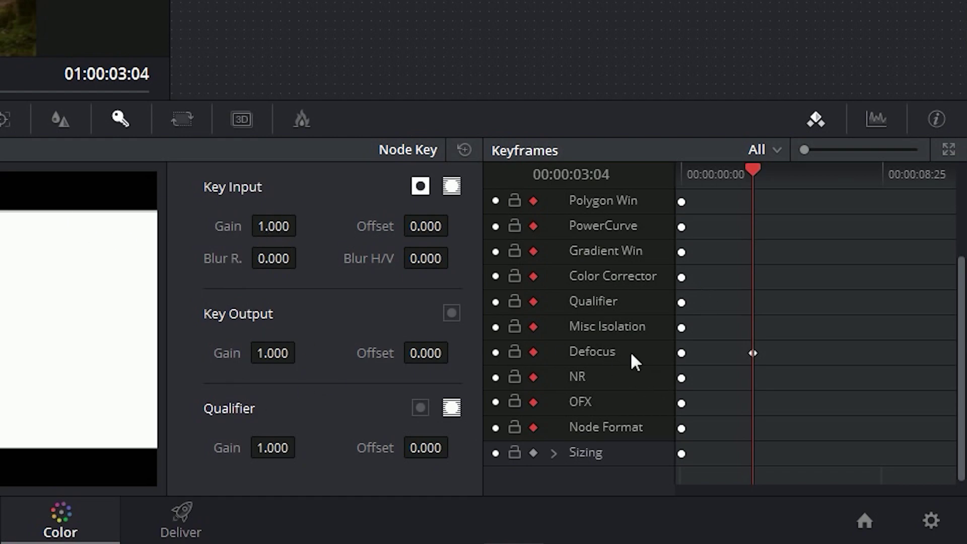
{"action": "scroll", "coordinate": [652, 342], "scroll_direction": "up", "scroll_amount": 3}
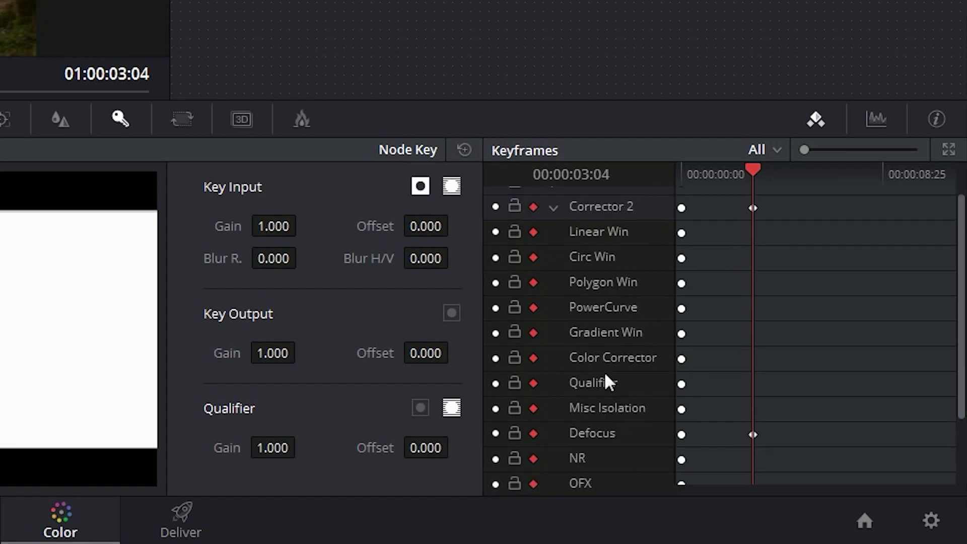
{"action": "scroll", "coordinate": [612, 380], "scroll_direction": "down", "scroll_amount": 1}
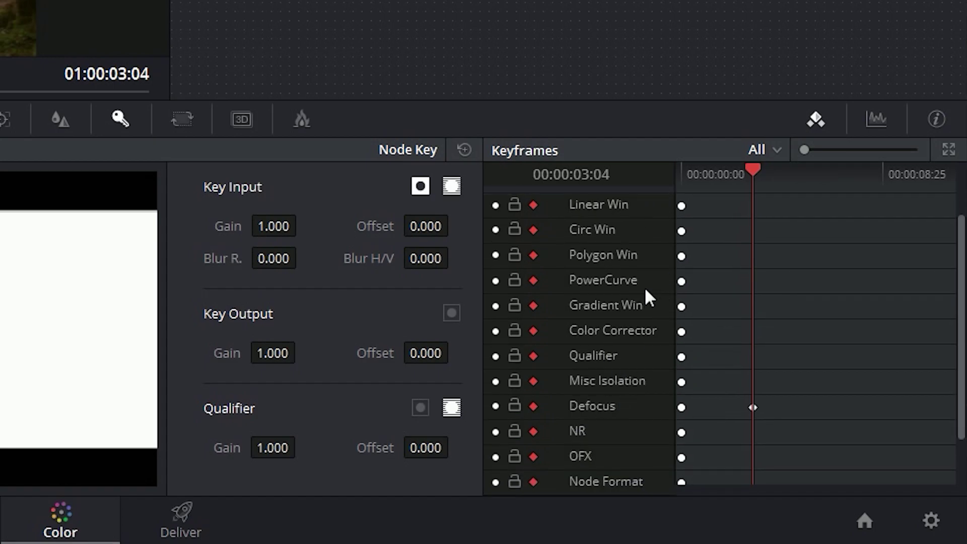
Try shifting the House node's gamma toward red, and delete the resulting Color Corrector keyframe
{"action": "scroll", "coordinate": [679, 272], "scroll_direction": "up", "scroll_amount": 3}
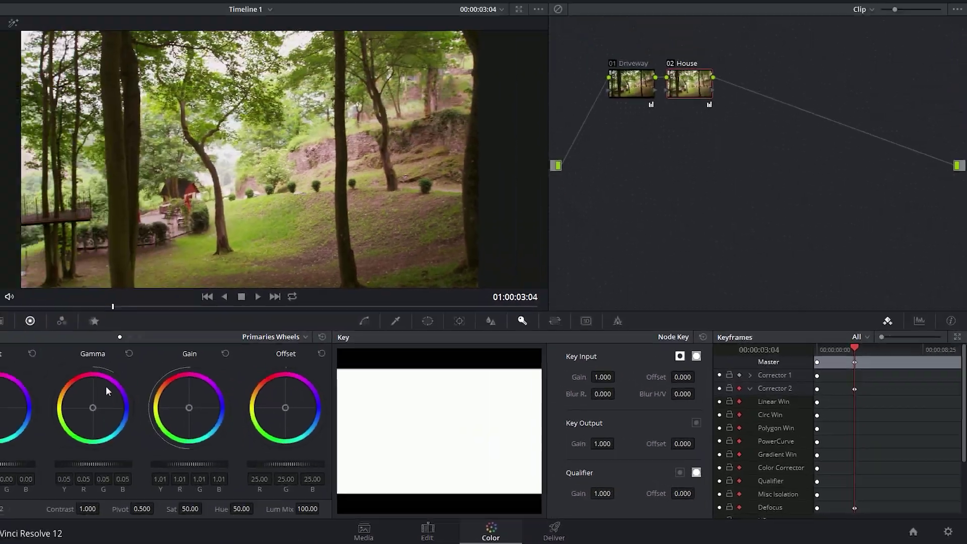
{"action": "scroll", "coordinate": [846, 416], "scroll_direction": "down", "scroll_amount": 3}
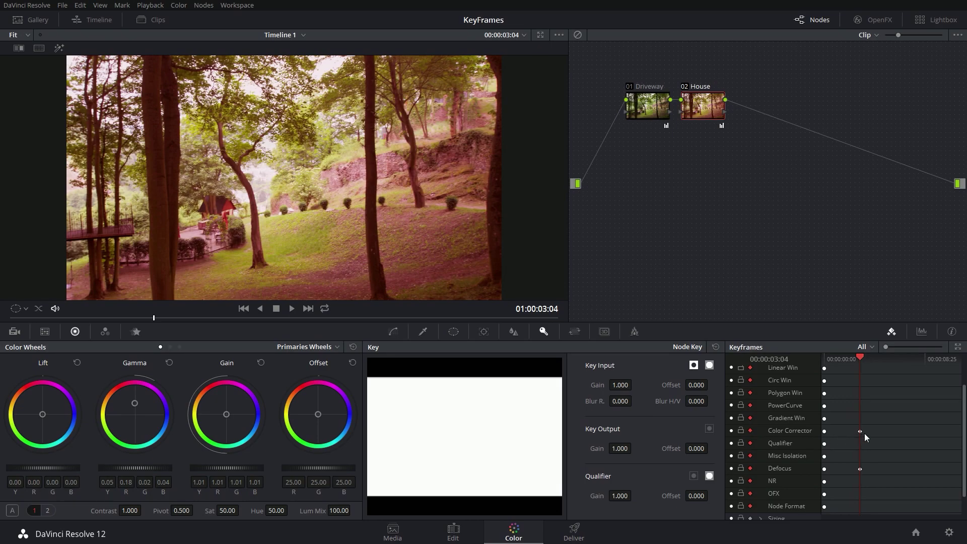
{"action": "key", "text": "Delete"}
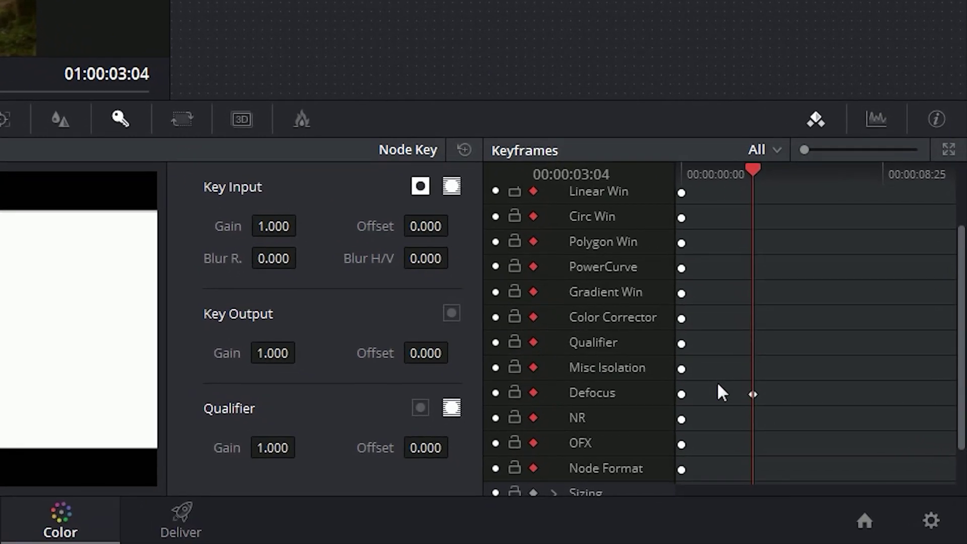
Limit Corrector 2's automatic keyframing to the Defocus track, test a redder gamma on the House node, and undo that shift
{"action": "scroll", "coordinate": [846, 456], "scroll_direction": "up", "scroll_amount": 3}
{"action": "left_click", "coordinate": [533, 249]}
{"action": "scroll", "coordinate": [743, 337], "scroll_direction": "down", "scroll_amount": 4}
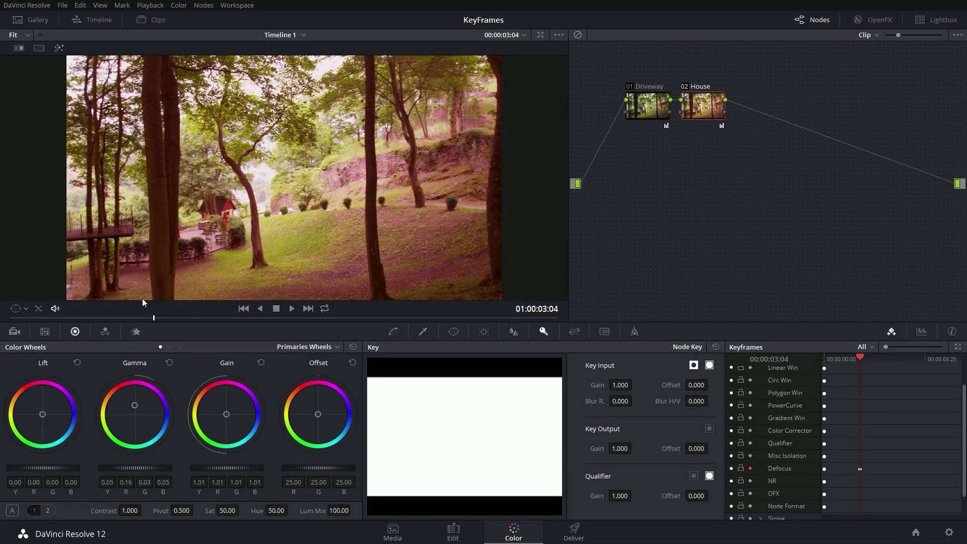
{"action": "key", "text": "ctrl+z"}
Move the Defocus keyframe of Corrector 2 to the playhead position at 01:00:07:24
{"action": "left_click_drag", "start_coordinate": [154, 317], "coordinate": [373, 317]}
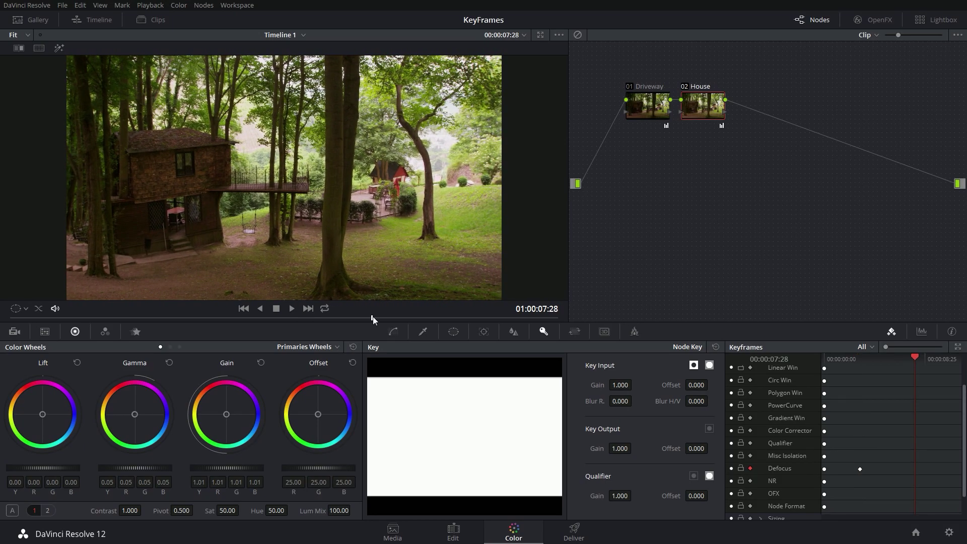
{"action": "left_click_drag", "start_coordinate": [373, 316], "coordinate": [369, 317]}
{"action": "left_click_drag", "start_coordinate": [859, 469], "coordinate": [929, 471]}
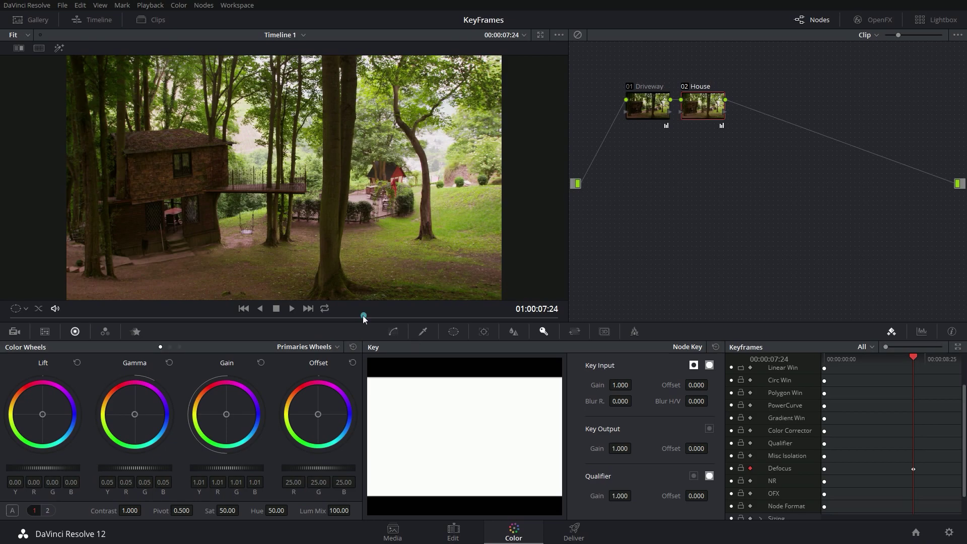
Keyframe the House node's key output gain at 0.000 at 01:00:01:23 and scrub through the transition to preview it
{"action": "left_click_drag", "start_coordinate": [363, 317], "coordinate": [91, 322]}
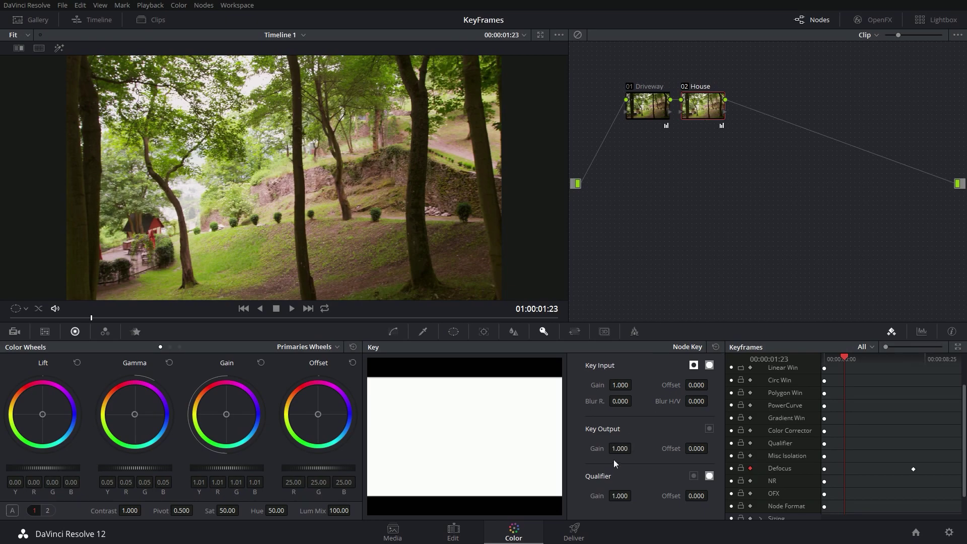
{"action": "left_click_drag", "start_coordinate": [628, 448], "coordinate": [579, 448]}
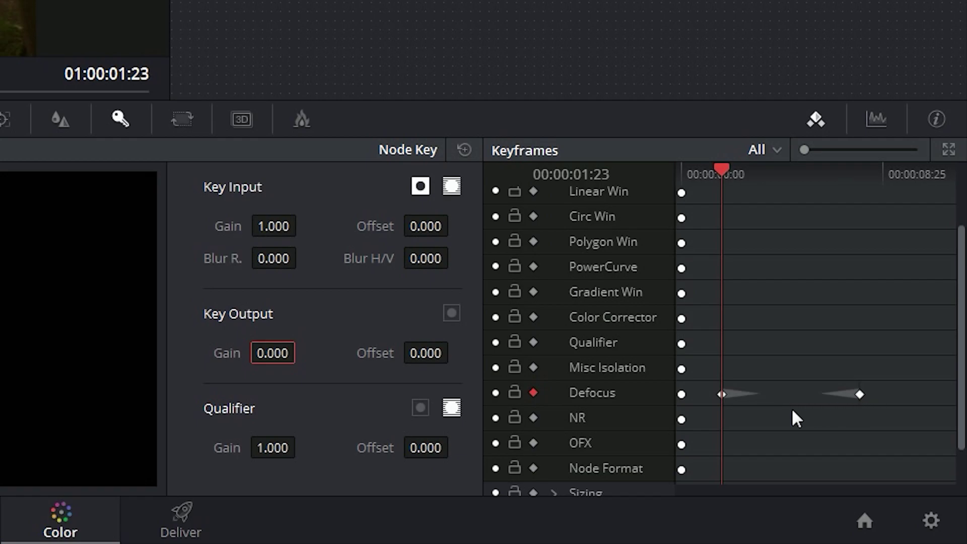
{"action": "left_click_drag", "start_coordinate": [729, 204], "coordinate": [856, 200]}
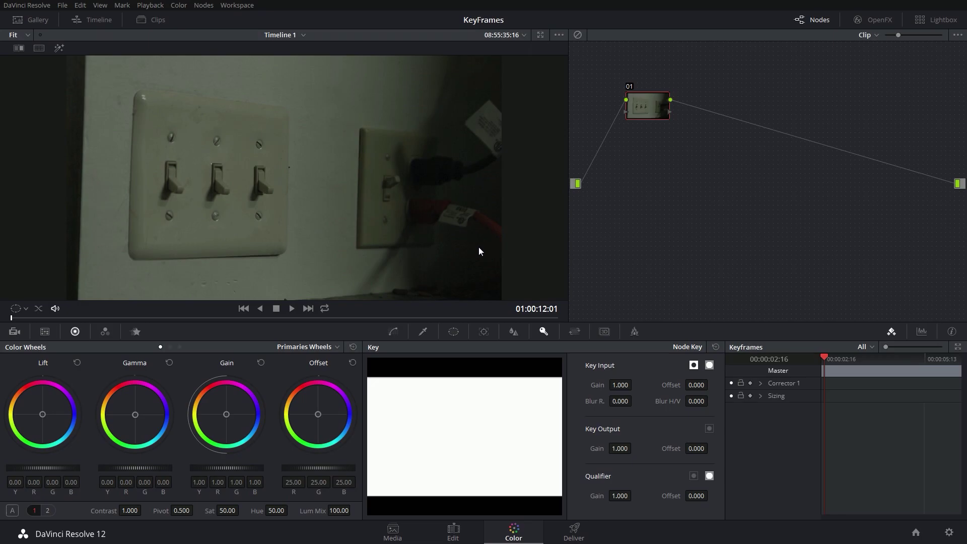
Scrub the light-switch clip to 01:00:13:16, show the Parade scope, and raise node 01's gain to 1.65 with a slight blue shift
{"action": "left_click_drag", "start_coordinate": [46, 314], "coordinate": [109, 318]}
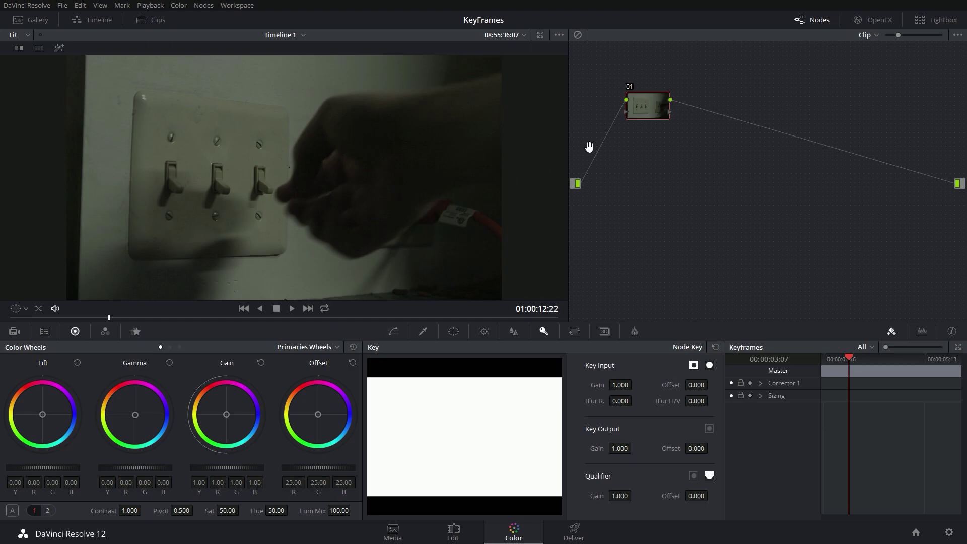
{"action": "key", "text": "alt+s"}
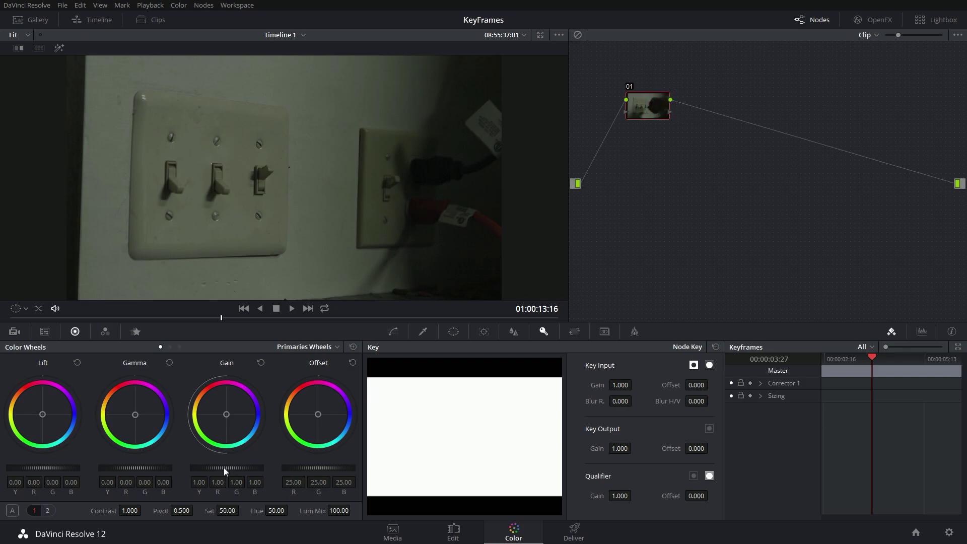
{"action": "left_click", "coordinate": [921, 332]}
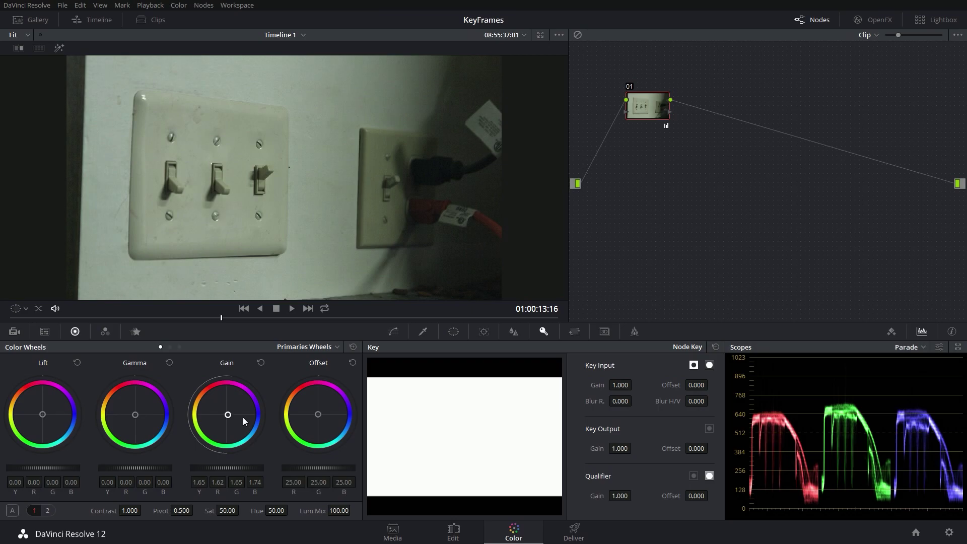
{"action": "left_click_drag", "start_coordinate": [243, 417], "coordinate": [246, 408]}
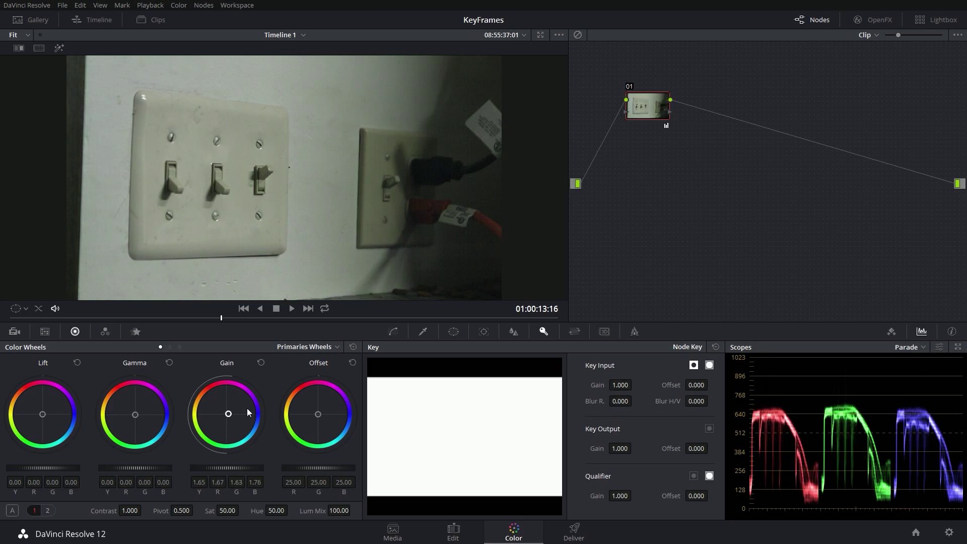
Lower node 01's gamma to -0.03 with a red shift, warm its gain slightly, and raise saturation to 67.60
{"action": "left_click_drag", "start_coordinate": [134, 467], "coordinate": [128, 466]}
{"action": "left_click_drag", "start_coordinate": [130, 405], "coordinate": [112, 378]}
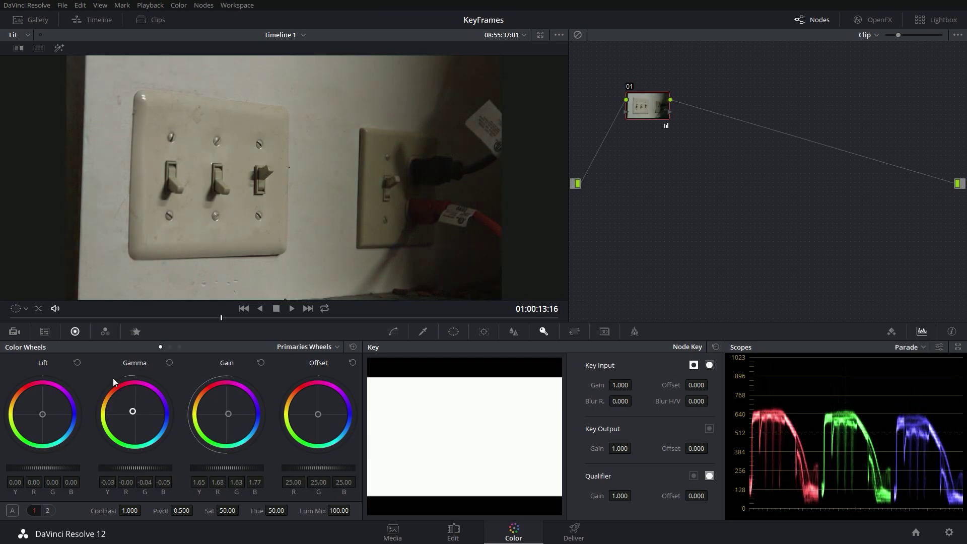
{"action": "left_click_drag", "start_coordinate": [228, 413], "coordinate": [219, 409]}
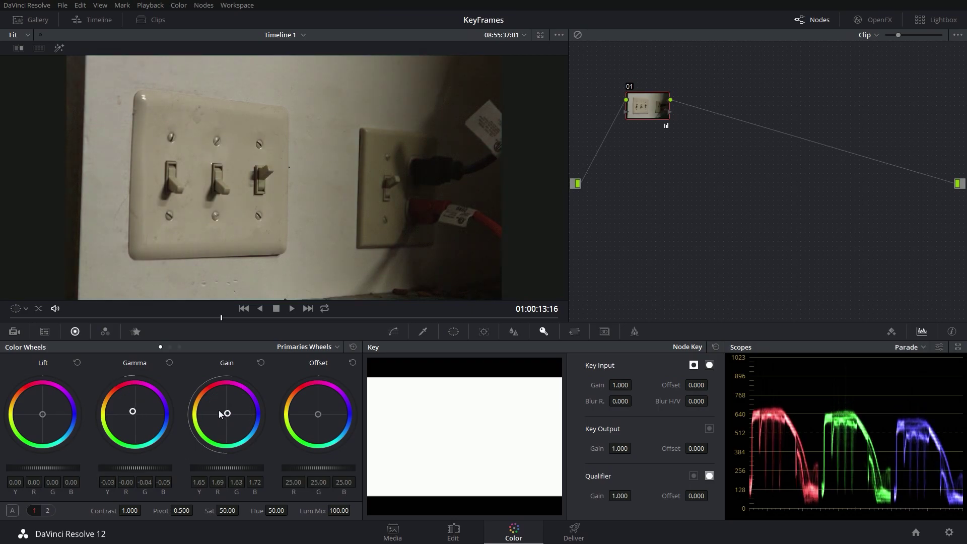
{"action": "left_click_drag", "start_coordinate": [225, 505], "coordinate": [243, 509]}
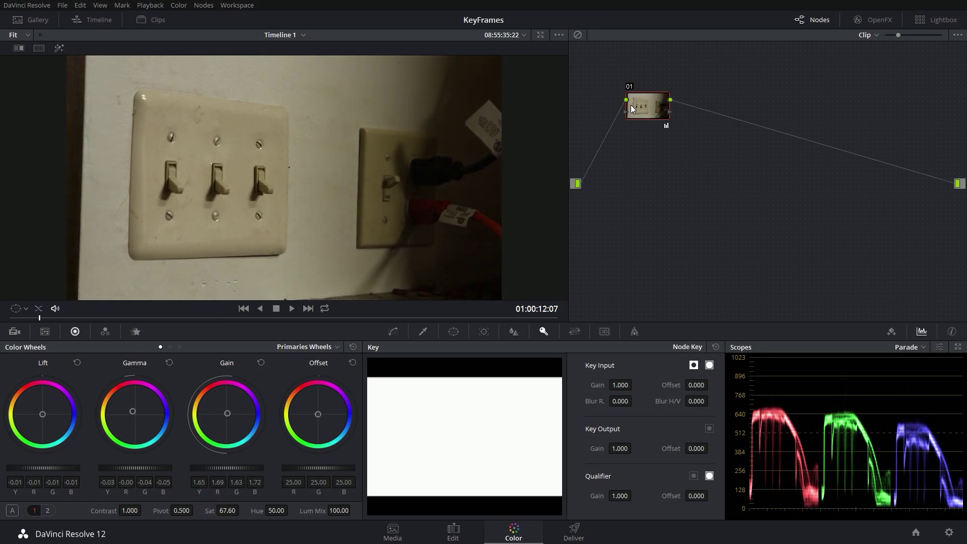
Label node 01 "Lights On" and add a serial node after it
{"action": "right_click", "coordinate": [643, 104]}
{"action": "left_click", "coordinate": [666, 134]}
{"action": "key", "text": "Return"}
{"action": "key", "text": "alt+s"}
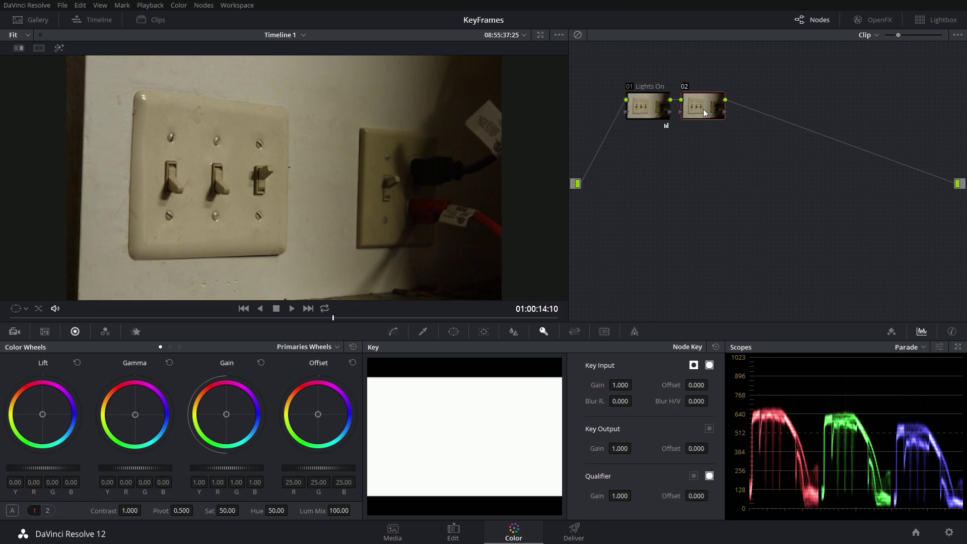
Move node 02 further from the Lights On node and label it "Lights Off"
{"action": "left_click_drag", "start_coordinate": [702, 108], "coordinate": [734, 114]}
{"action": "right_click", "coordinate": [736, 103]}
{"action": "left_click", "coordinate": [771, 111]}
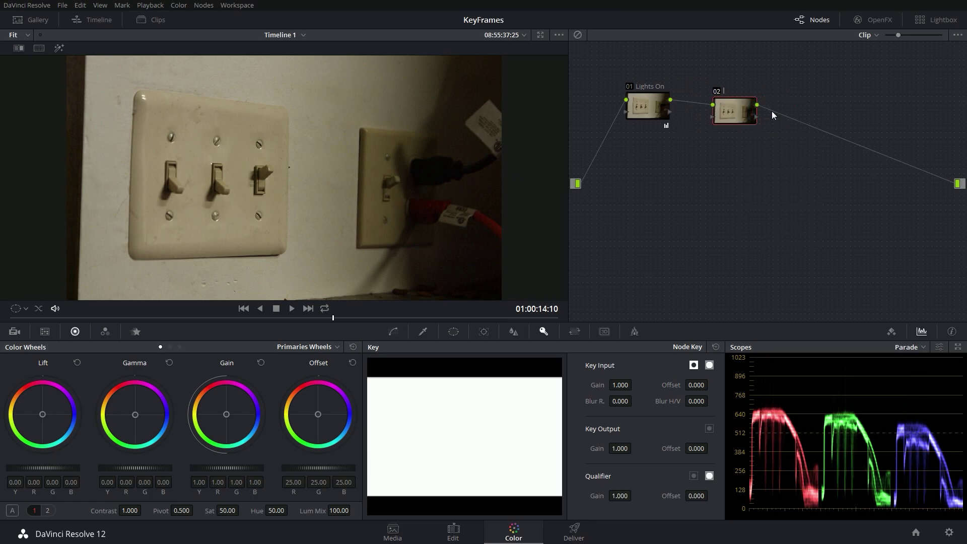
{"action": "type", "text": "Lights Off"}
{"action": "key", "text": "Return"}
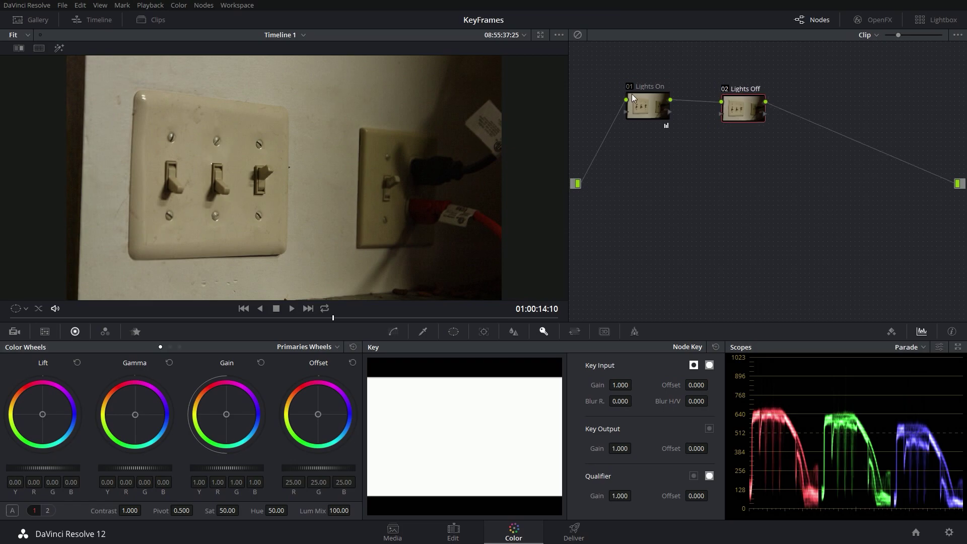
With Lights On disabled, grade Lights Off as a dark blue look: lift -0.03, gamma -0.24, gain 1.28
{"action": "left_click", "coordinate": [629, 88]}
{"action": "left_click_drag", "start_coordinate": [750, 111], "coordinate": [751, 138]}
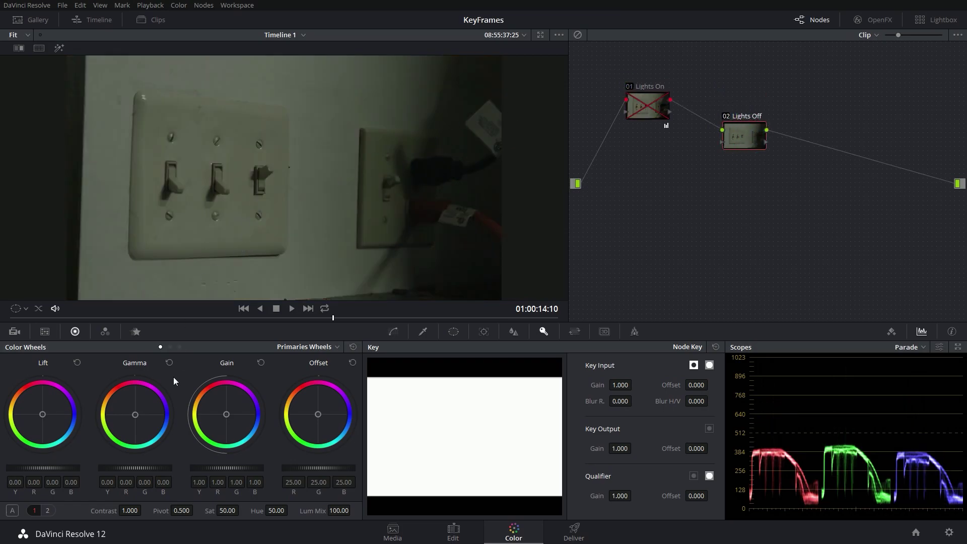
{"action": "left_click_drag", "start_coordinate": [146, 467], "coordinate": [150, 464]}
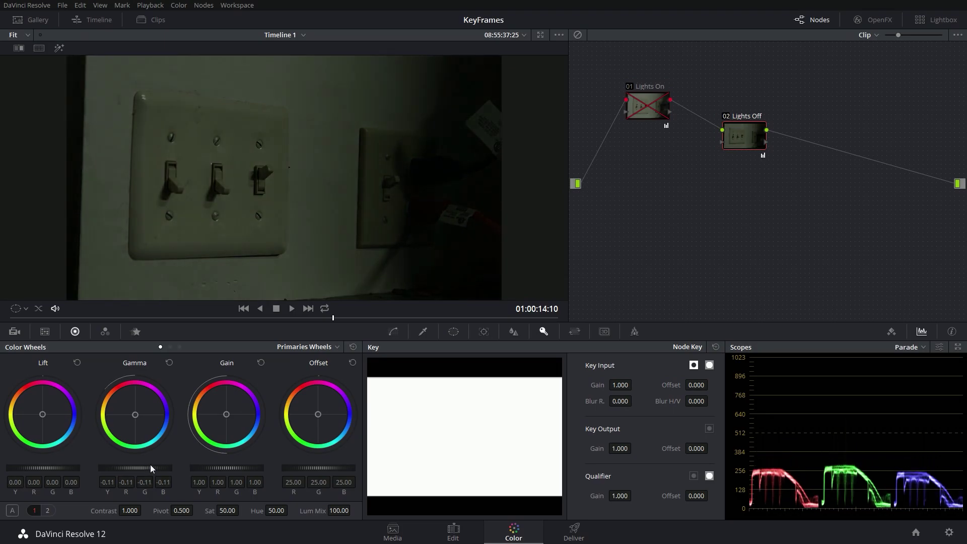
{"action": "left_click_drag", "start_coordinate": [229, 467], "coordinate": [233, 465]}
{"action": "left_click_drag", "start_coordinate": [142, 467], "coordinate": [135, 466]}
{"action": "left_click_drag", "start_coordinate": [228, 415], "coordinate": [240, 426]}
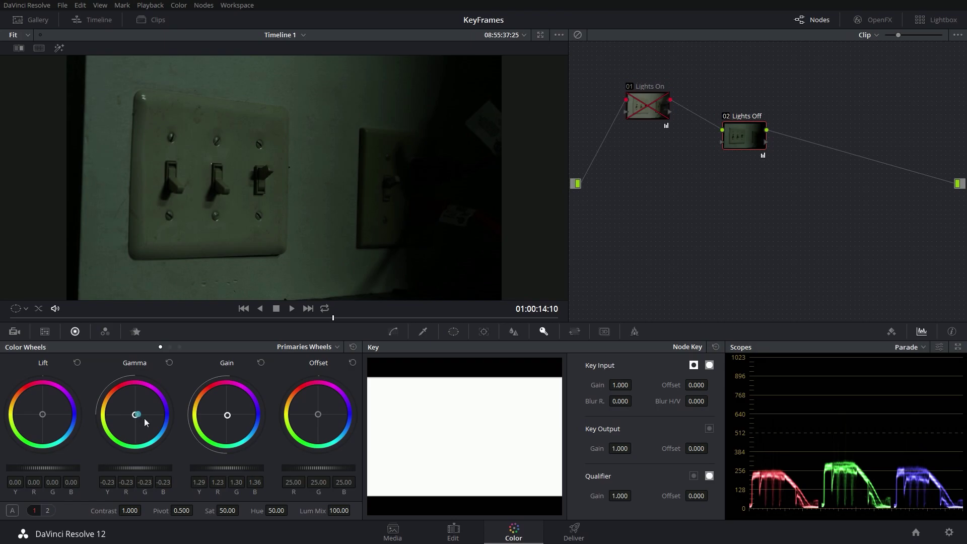
{"action": "left_click_drag", "start_coordinate": [144, 418], "coordinate": [149, 426]}
{"action": "left_click_drag", "start_coordinate": [228, 415], "coordinate": [241, 422]}
{"action": "left_click_drag", "start_coordinate": [61, 467], "coordinate": [59, 467]}
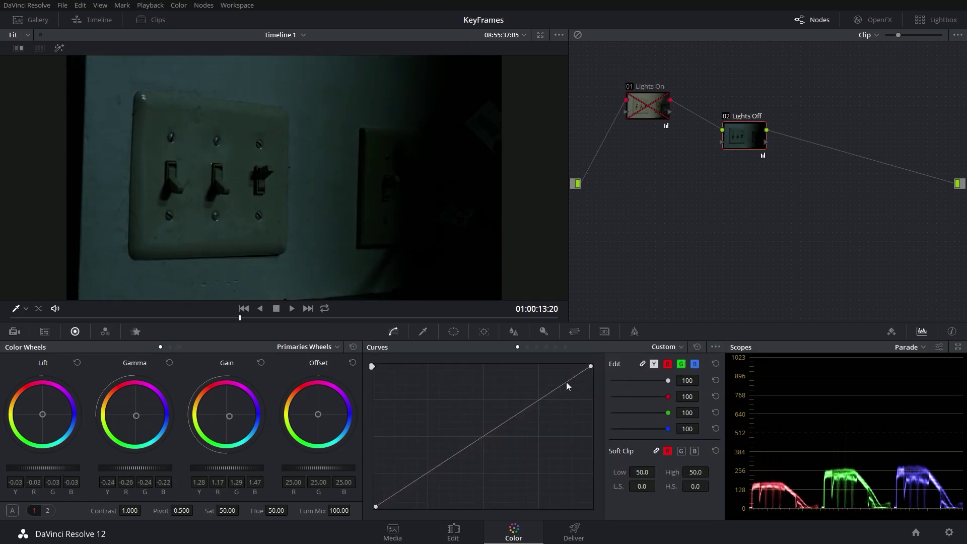
Shape the Lights Off node's custom curve with a raised highlight point and a shadow point, and scrub to check the look
{"action": "left_click_drag", "start_coordinate": [538, 401], "coordinate": [521, 398]}
{"action": "left_click_drag", "start_coordinate": [442, 456], "coordinate": [435, 466]}
{"action": "mouse_move", "coordinate": [240, 318]}
{"action": "left_mouse_down"}
{"action": "mouse_move", "coordinate": [86, 317]}
{"action": "mouse_move", "coordinate": [247, 311]}
{"action": "left_mouse_up"}
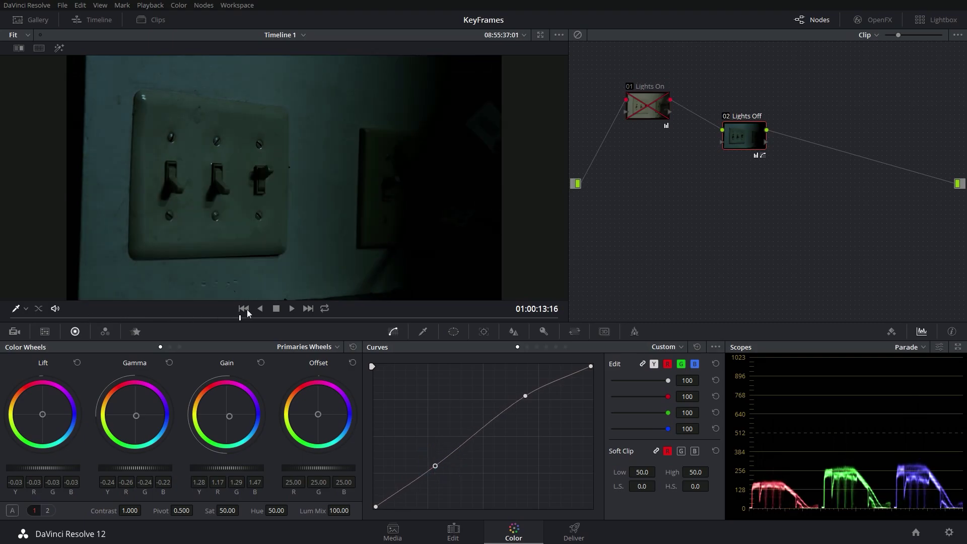
{"action": "left_click", "coordinate": [277, 316]}
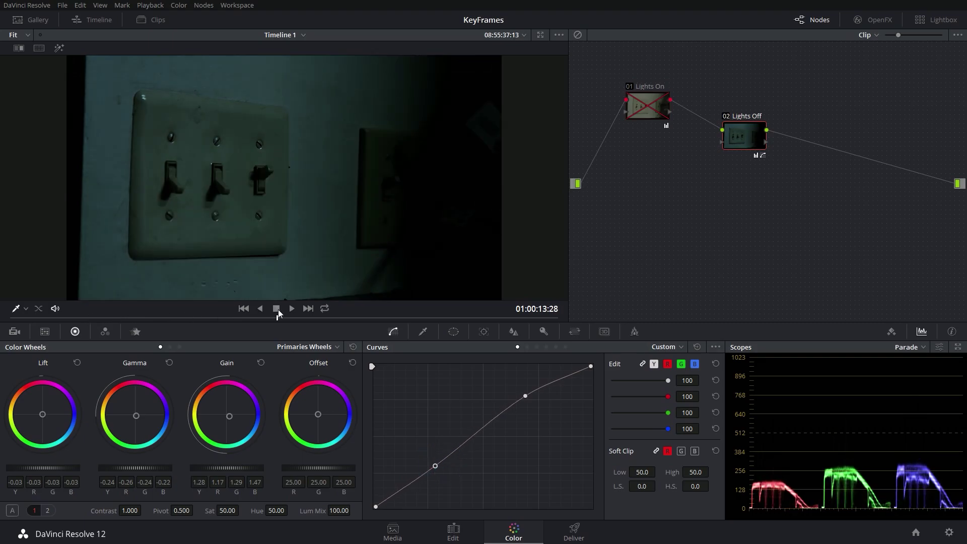
Re-enable the Lights On node, align Lights Off beside it, and compare the image with Lights On disabled and enabled
{"action": "left_click", "coordinate": [630, 86]}
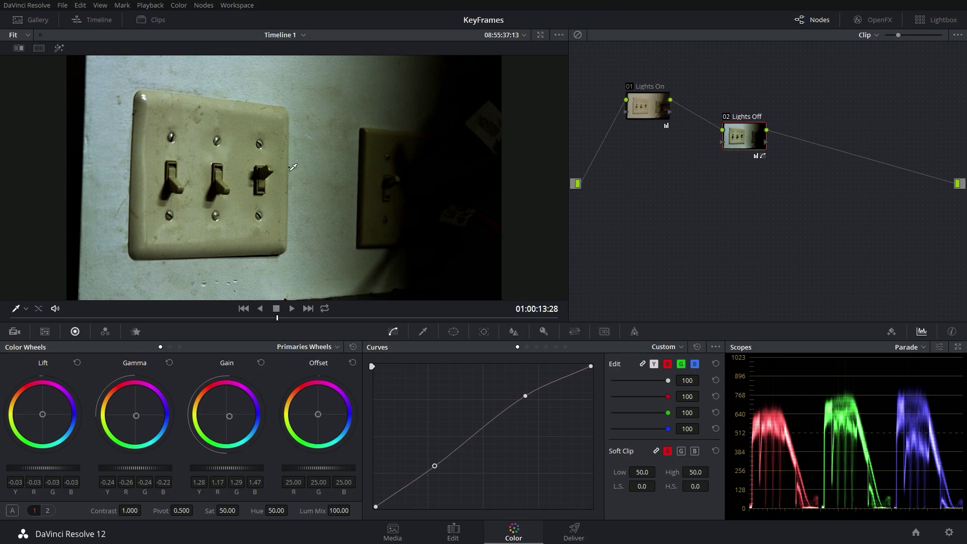
{"action": "left_click_drag", "start_coordinate": [740, 136], "coordinate": [739, 106]}
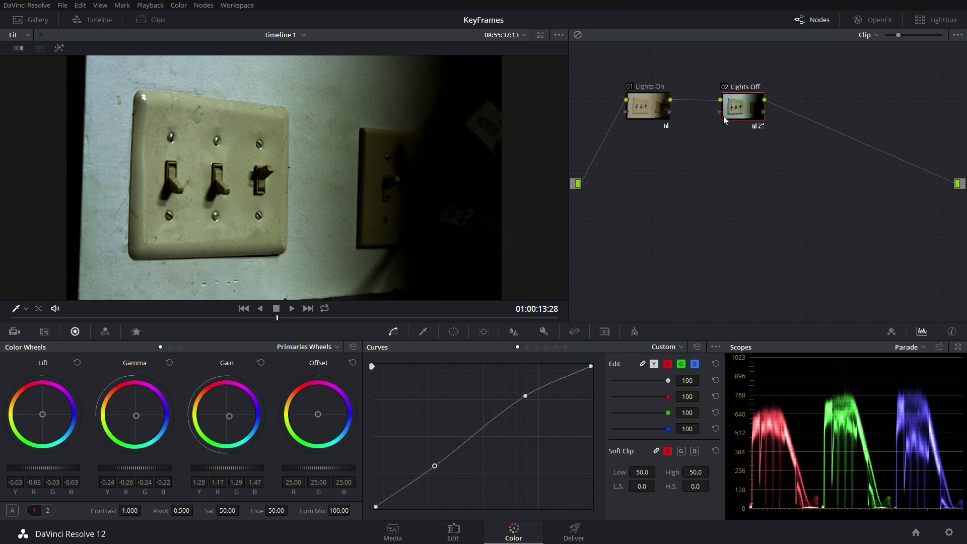
{"action": "left_click", "coordinate": [629, 86]}
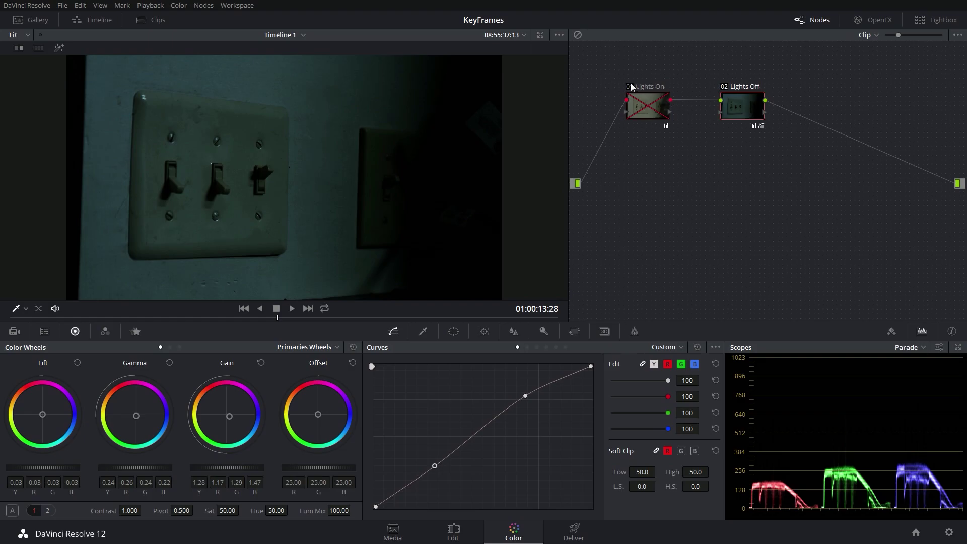
{"action": "left_click", "coordinate": [630, 87]}
With Lights Off disabled, turn on Corrector 1's automatic keyframing and keyframe Lights On's key output gain at 0.000 at 01:00:13:00
{"action": "left_click", "coordinate": [724, 86]}
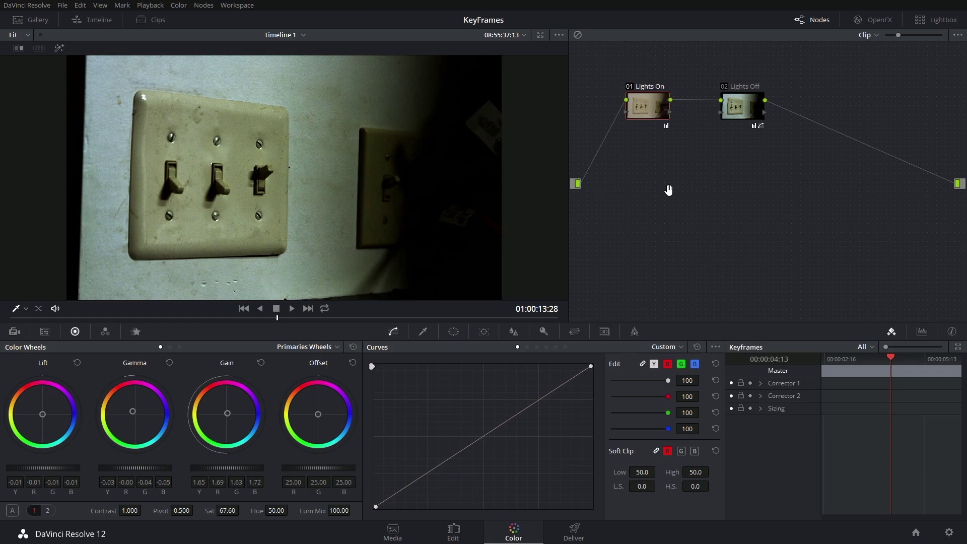
{"action": "key", "text": "ctrl+d"}
{"action": "left_click_drag", "start_coordinate": [179, 319], "coordinate": [212, 319]}
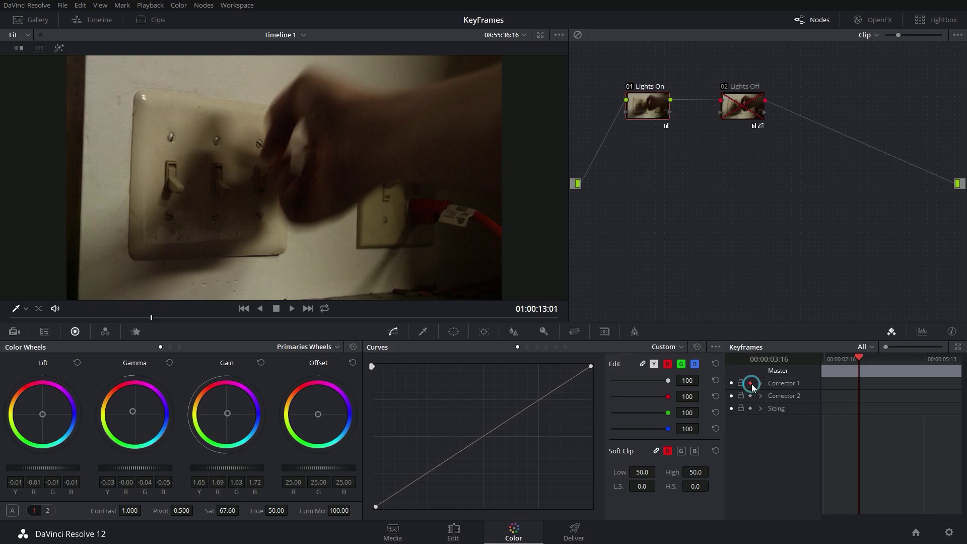
{"action": "left_click", "coordinate": [544, 331]}
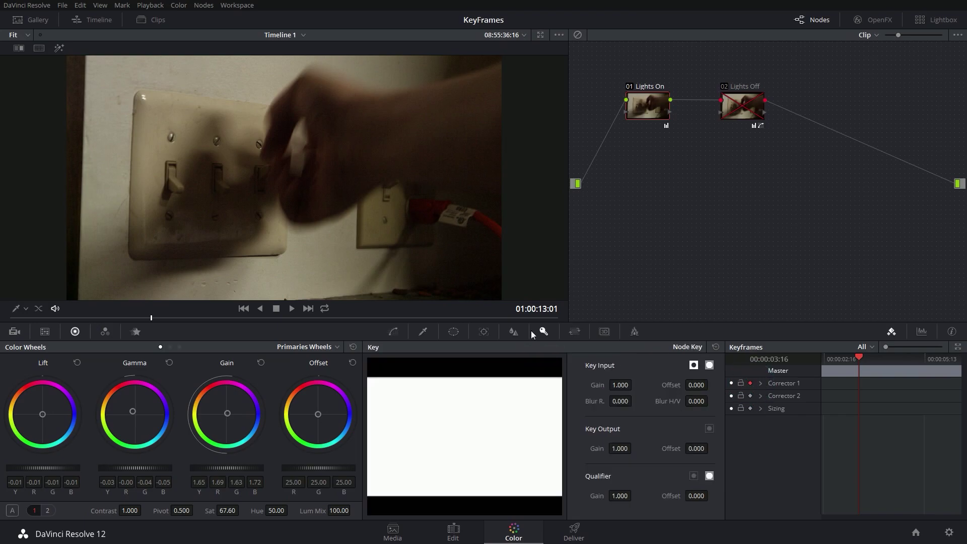
{"action": "left_click_drag", "start_coordinate": [620, 450], "coordinate": [633, 449]}
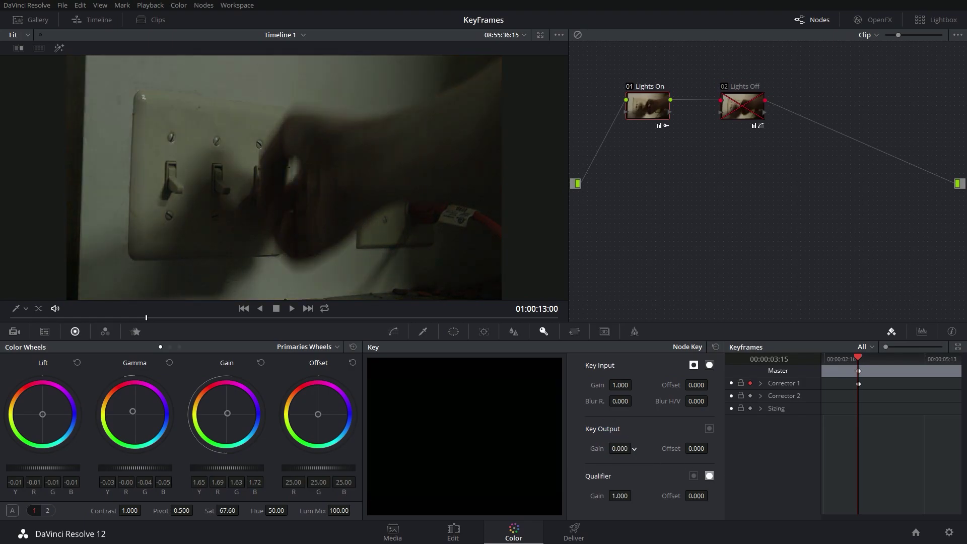
{"action": "mouse_move", "coordinate": [855, 362]}
{"action": "left_mouse_down"}
{"action": "mouse_move", "coordinate": [847, 359]}
{"action": "mouse_move", "coordinate": [872, 359]}
{"action": "left_mouse_up"}
Re-enable the Lights Off node and connect the Lights On node's key output to its key input
{"action": "left_click", "coordinate": [758, 116]}
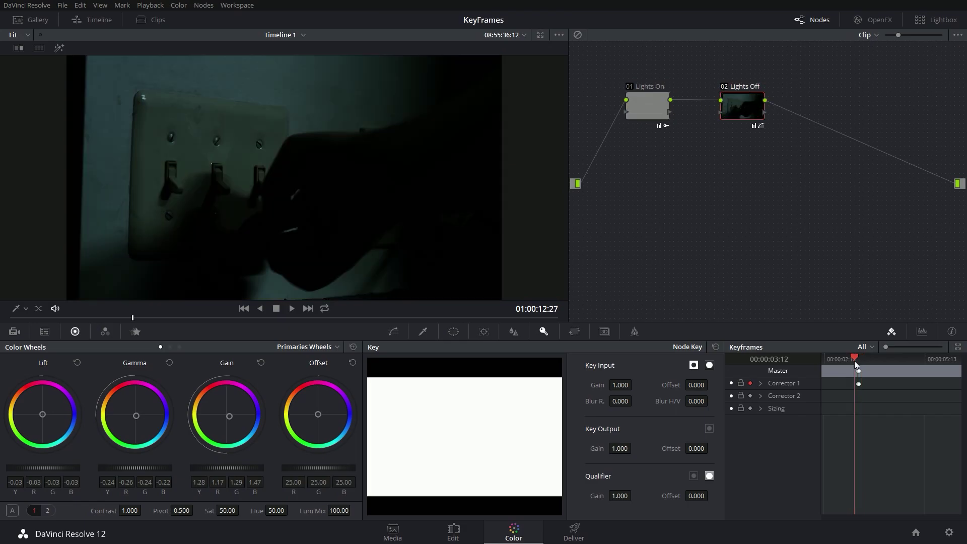
{"action": "left_click_drag", "start_coordinate": [855, 363], "coordinate": [859, 362]}
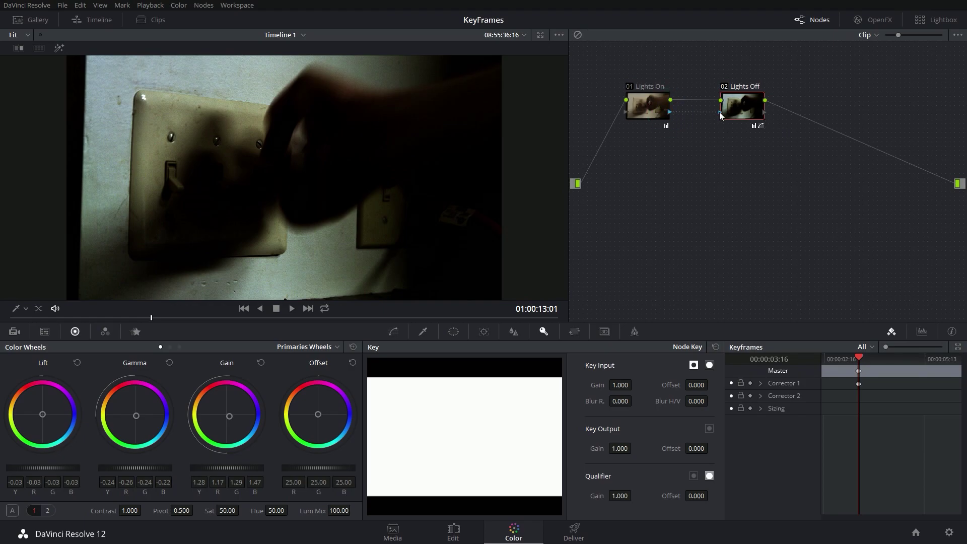
{"action": "key", "text": "ctrl+d"}
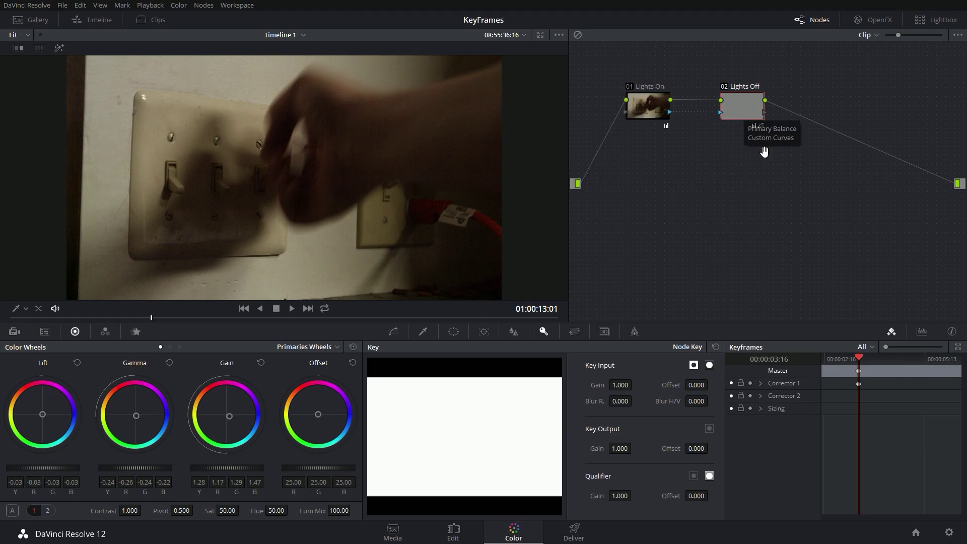
Check the Lights On and Lights Off nodes' keys at 01:00:12:25, and the Lights Off key at 01:00:13:09
{"action": "left_click", "coordinate": [853, 359]}
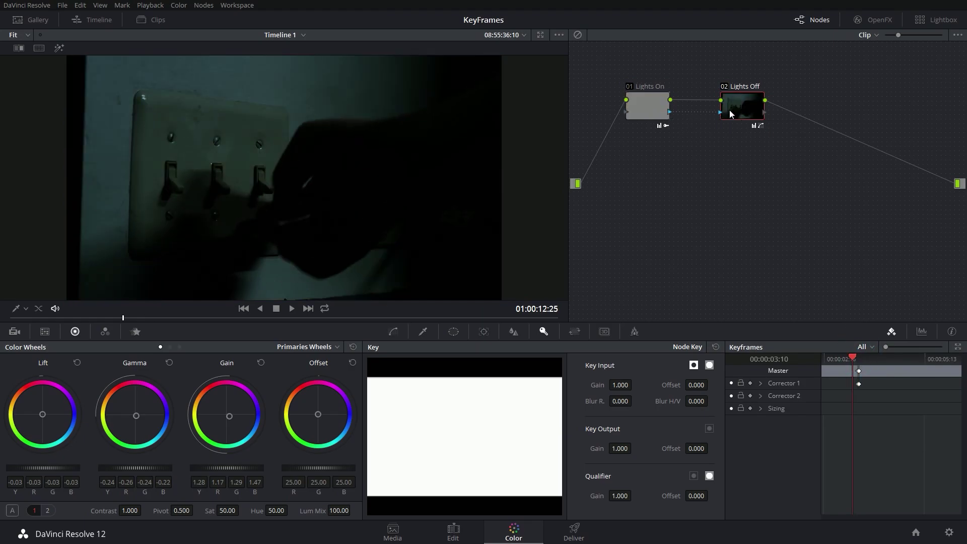
{"action": "left_click", "coordinate": [665, 112]}
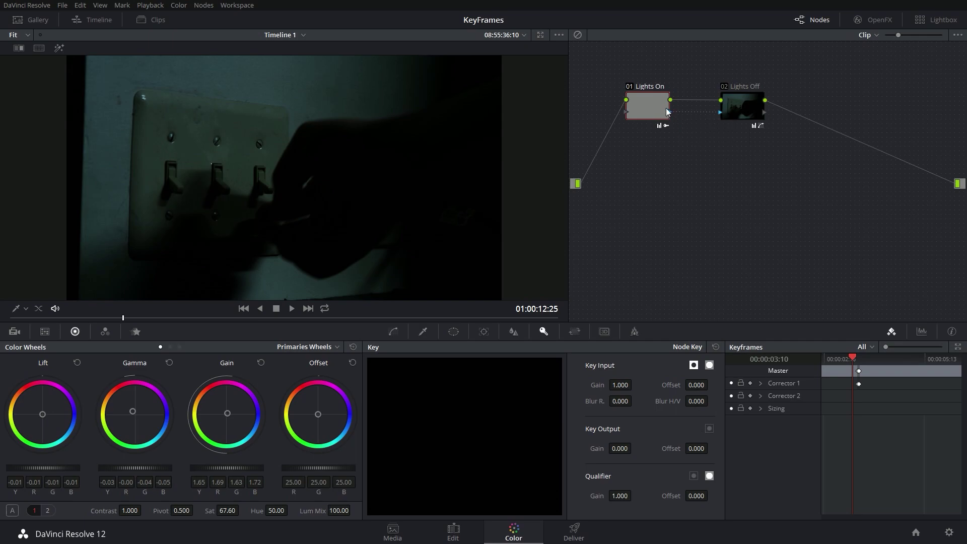
{"action": "left_click", "coordinate": [735, 109]}
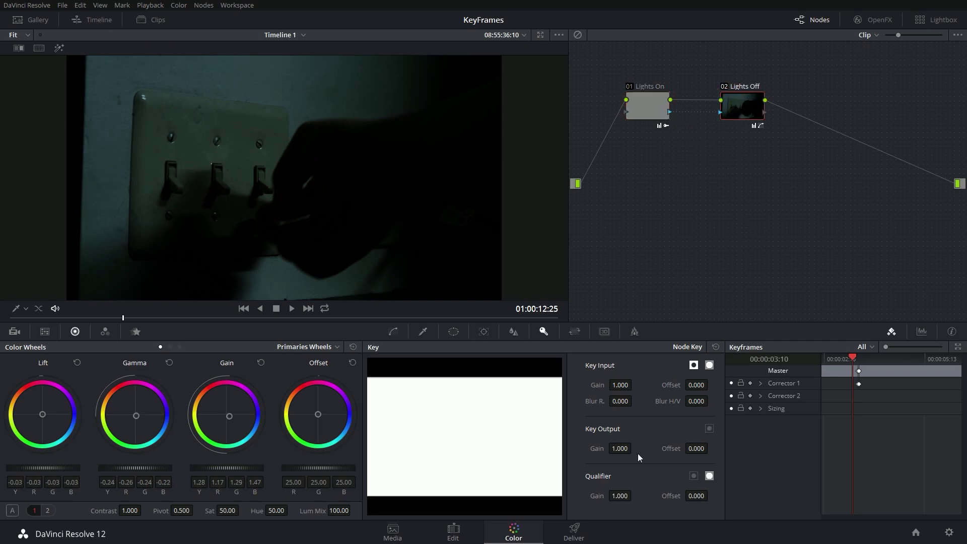
{"action": "left_click", "coordinate": [868, 359]}
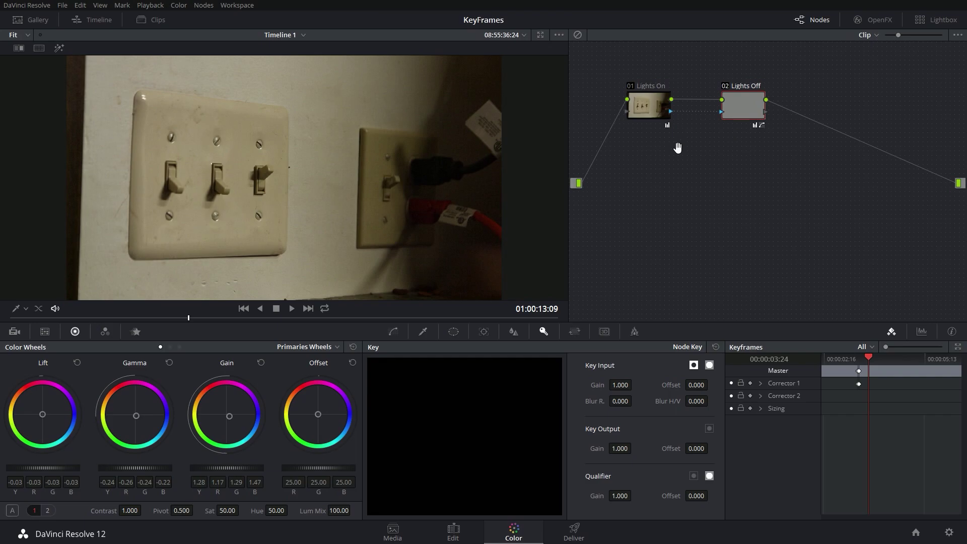
Add a node with a circular window and enlarge the circle over the switch plates
{"action": "key", "text": "alt+c"}
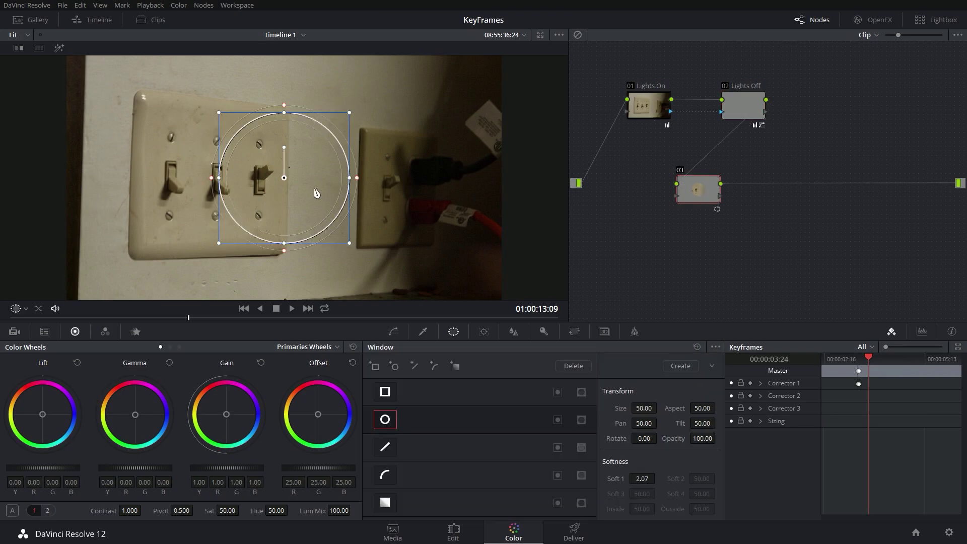
{"action": "left_click_drag", "start_coordinate": [311, 179], "coordinate": [319, 178]}
{"action": "left_click_drag", "start_coordinate": [355, 241], "coordinate": [400, 282]}
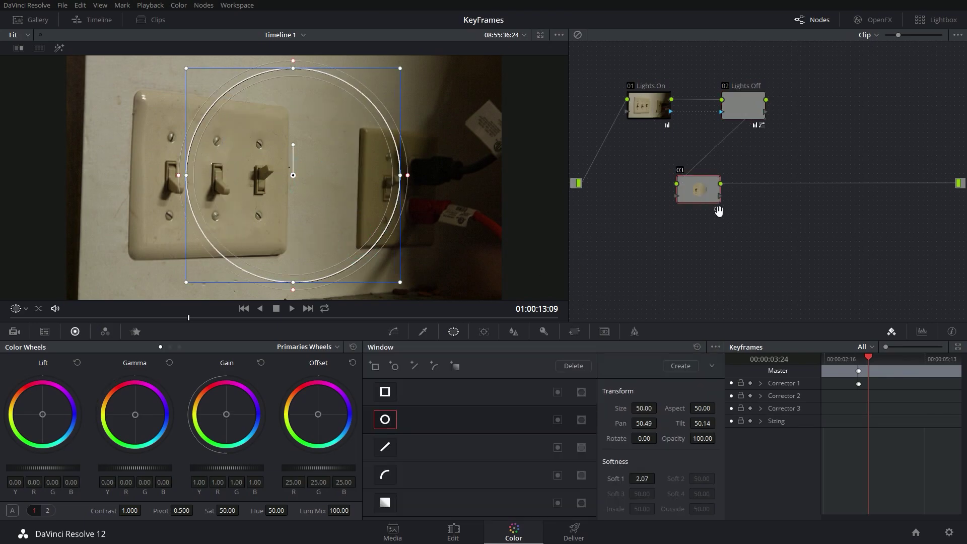
Add an outside node to node 03 and compare the areas both nodes affect in the highlight view
{"action": "right_click", "coordinate": [709, 185]}
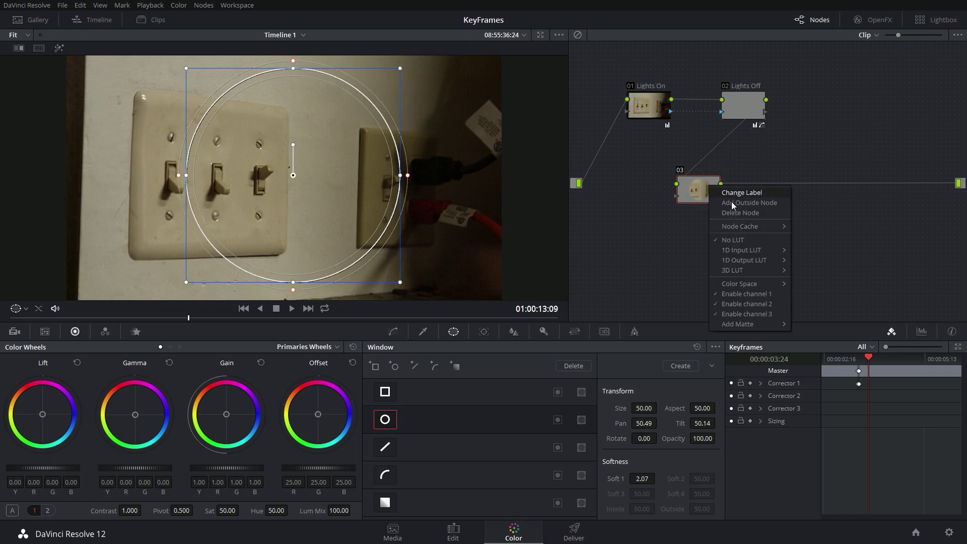
{"action": "left_click", "coordinate": [756, 203]}
{"action": "left_click_drag", "start_coordinate": [762, 208], "coordinate": [788, 197]}
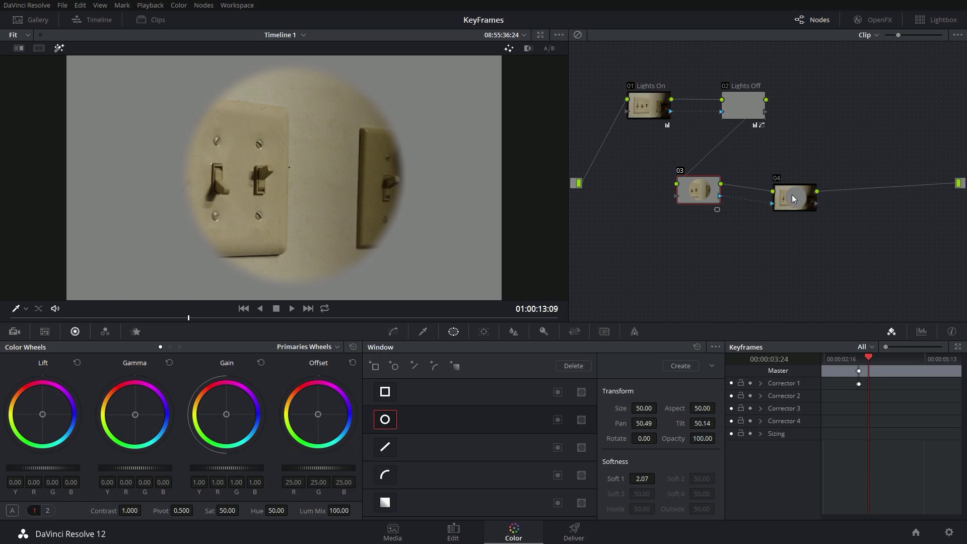
{"action": "left_click", "coordinate": [793, 197]}
{"action": "left_click", "coordinate": [695, 191]}
{"action": "left_click", "coordinate": [804, 199]}
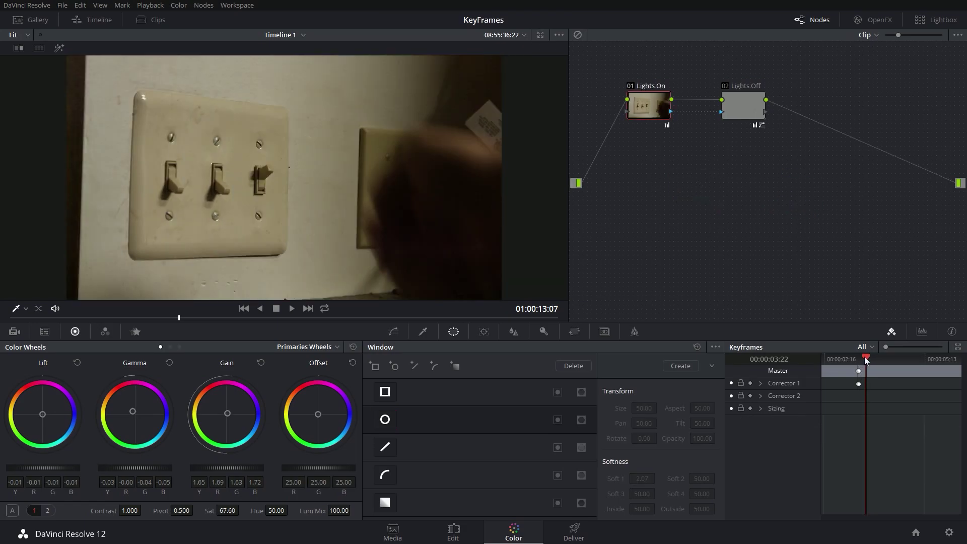
Add node 02 to the rooftop clip at 01:00:24:02 and sample the standing man's blue shirt with the 3D qualifier
{"action": "left_click_drag", "start_coordinate": [865, 364], "coordinate": [860, 366]}
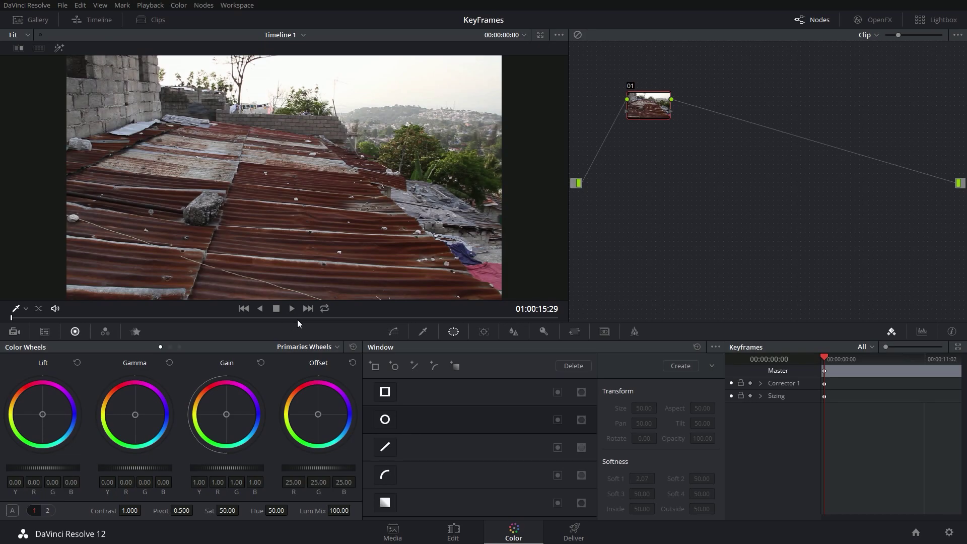
{"action": "left_click_drag", "start_coordinate": [15, 307], "coordinate": [305, 306]}
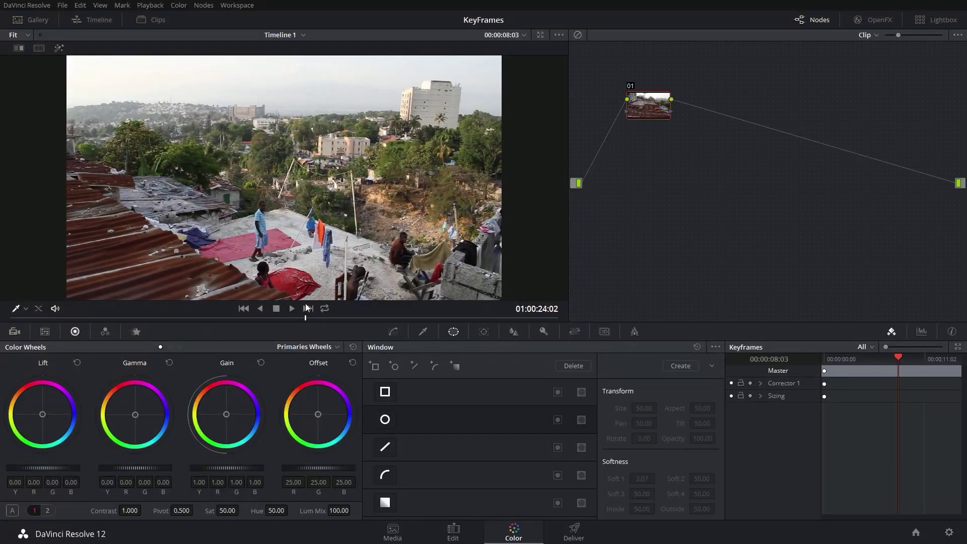
{"action": "scroll", "coordinate": [290, 272], "scroll_direction": "up", "scroll_amount": 3}
{"action": "scroll", "coordinate": [291, 272], "scroll_direction": "up", "scroll_amount": 4}
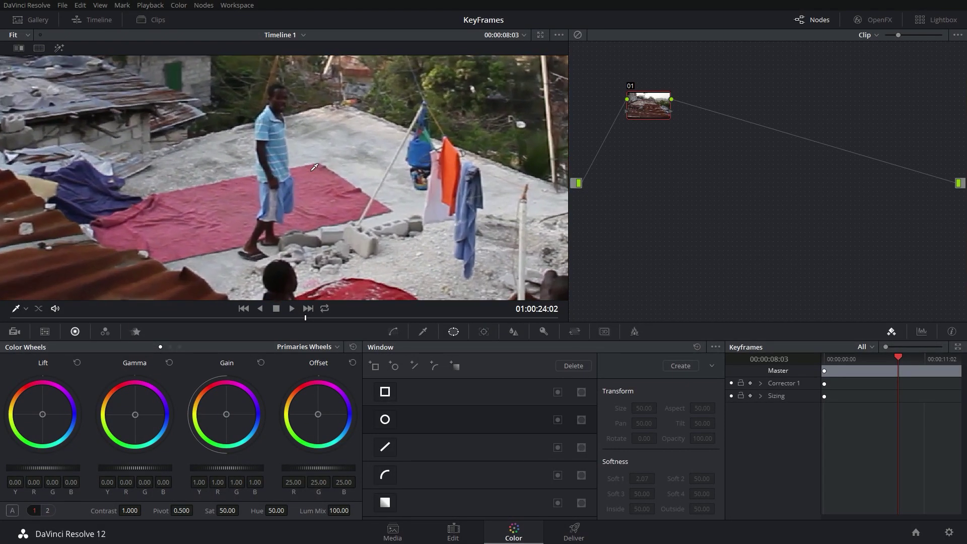
{"action": "scroll", "coordinate": [337, 205], "scroll_direction": "down", "scroll_amount": 4}
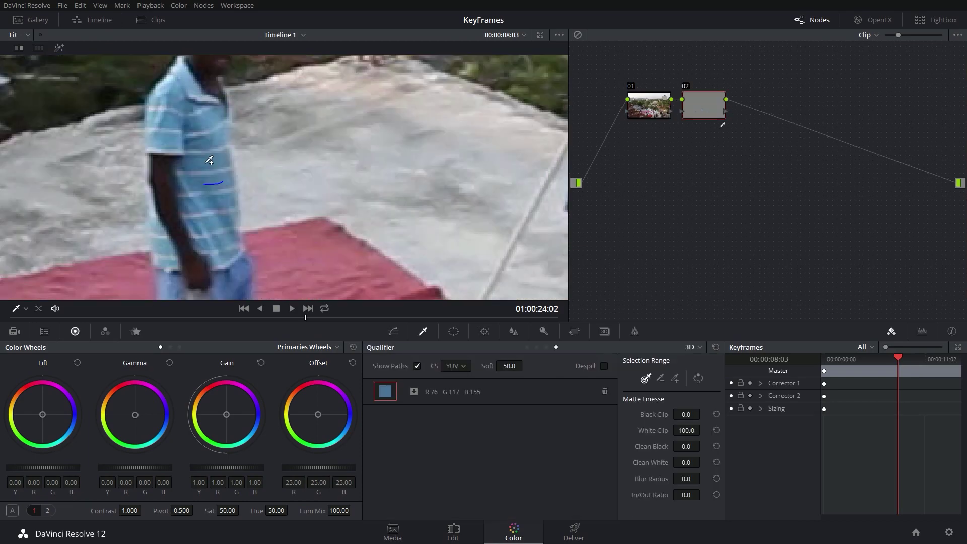
{"action": "mouse_move", "coordinate": [205, 160]}
{"action": "left_mouse_down"}
{"action": "mouse_move", "coordinate": [218, 158]}
{"action": "mouse_move", "coordinate": [216, 136]}
{"action": "left_mouse_up"}
{"action": "scroll", "coordinate": [329, 186], "scroll_direction": "down", "scroll_amount": 4}
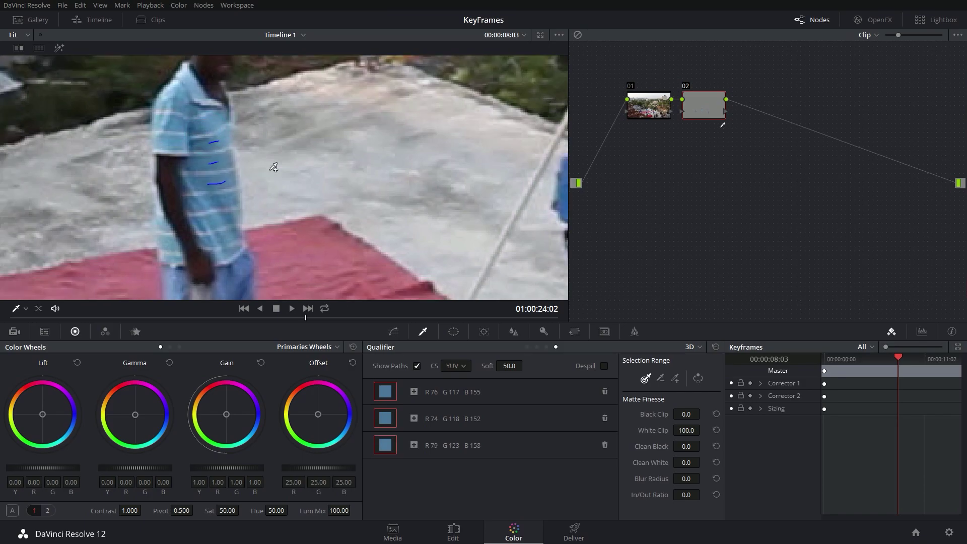
Refine the shirt key in the highlight view with Clean Black 3.3 and Clean White 9.9, and check it at other frames
{"action": "scroll", "coordinate": [328, 186], "scroll_direction": "down", "scroll_amount": 2}
{"action": "key", "text": "shift+h"}
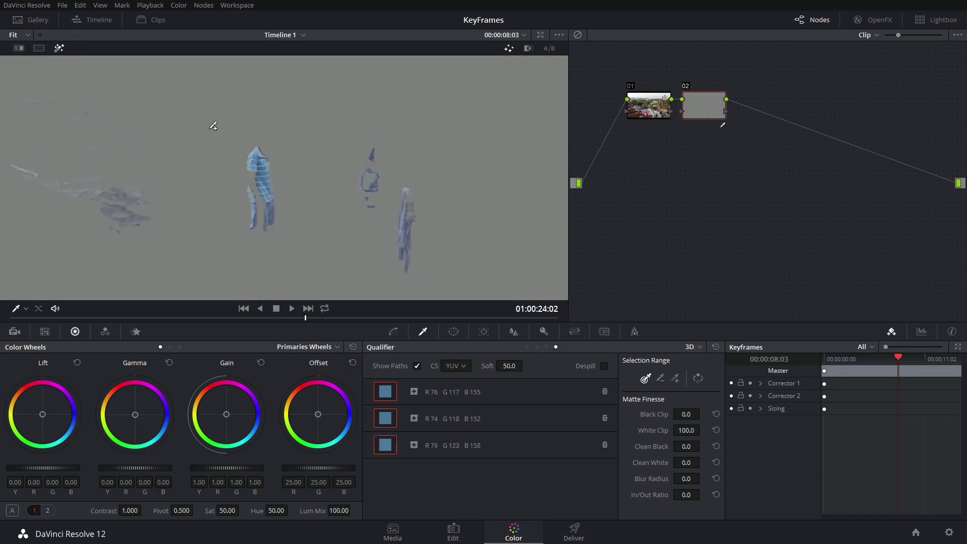
{"action": "scroll", "coordinate": [268, 172], "scroll_direction": "up", "scroll_amount": 2}
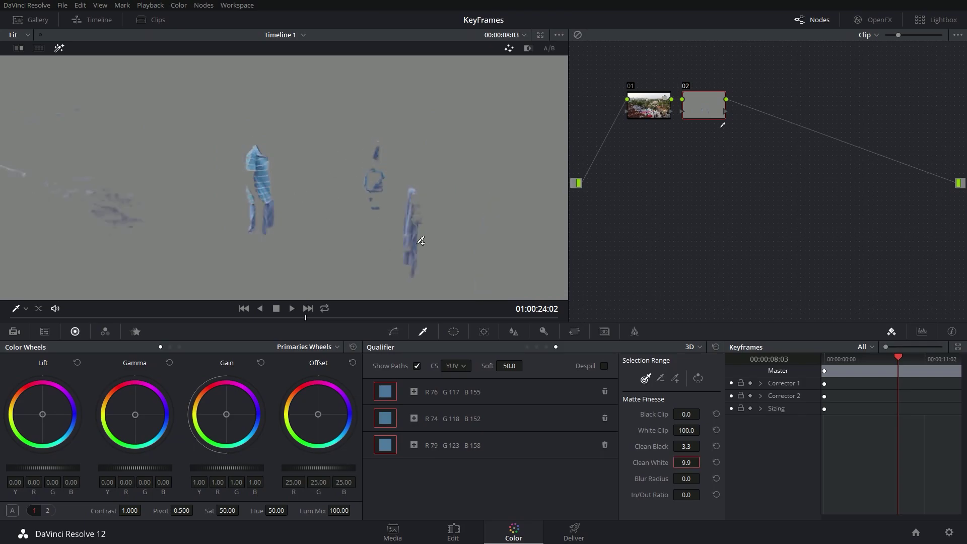
{"action": "scroll", "coordinate": [449, 251], "scroll_direction": "down", "scroll_amount": 4}
{"action": "left_click_drag", "start_coordinate": [305, 318], "coordinate": [226, 321]}
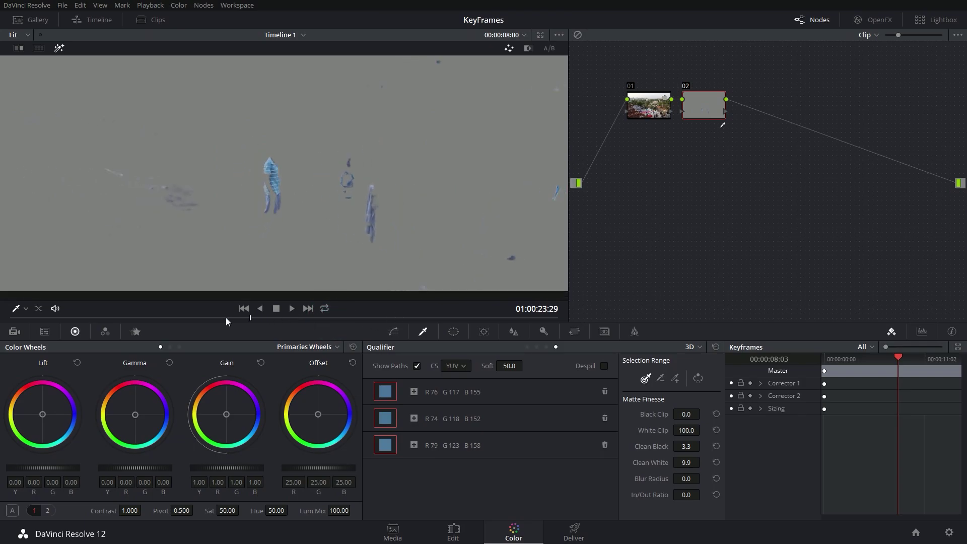
{"action": "left_click", "coordinate": [59, 48]}
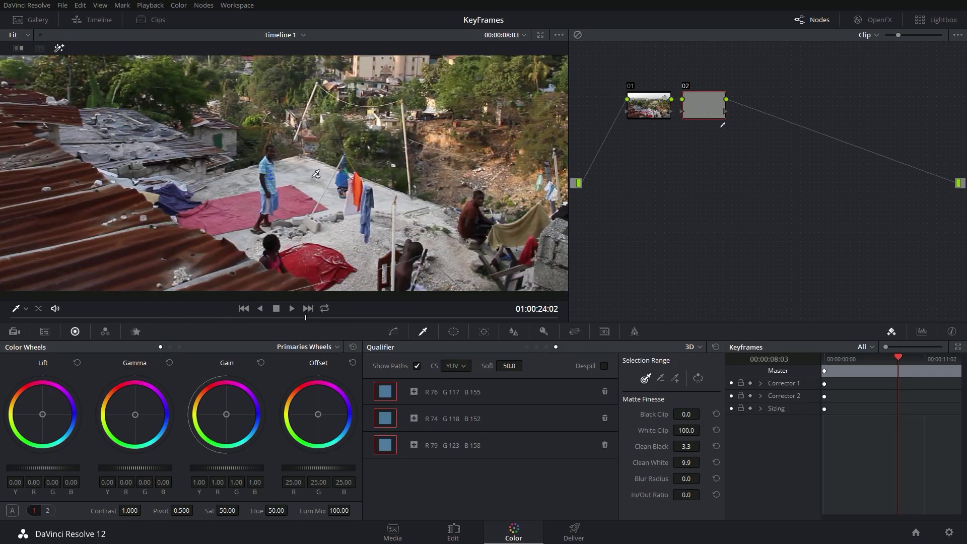
Add a circular window to node 02 and fit it around the standing man, with size about 32.4, aspect 32.5 and Soft 1 about 0.24
{"action": "left_click", "coordinate": [454, 333]}
{"action": "left_click", "coordinate": [386, 420]}
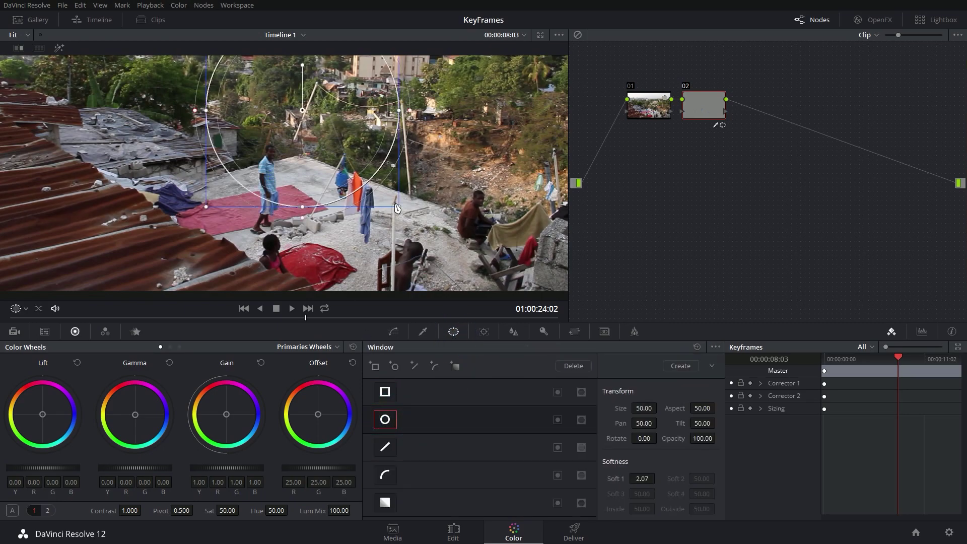
{"action": "left_click_drag", "start_coordinate": [384, 112], "coordinate": [260, 181]}
{"action": "left_click_drag", "start_coordinate": [303, 254], "coordinate": [291, 234]}
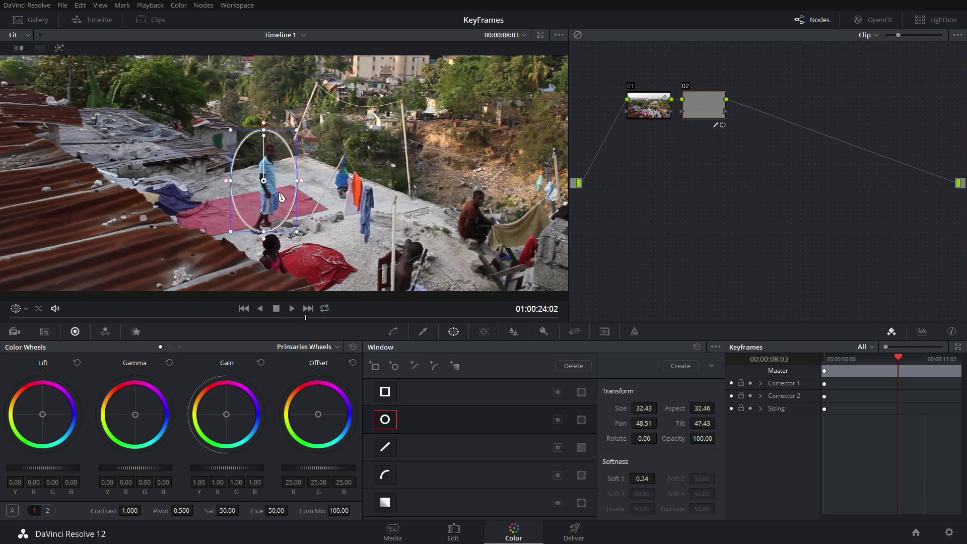
{"action": "left_click_drag", "start_coordinate": [281, 197], "coordinate": [284, 197]}
{"action": "scroll", "coordinate": [301, 206], "scroll_direction": "down", "scroll_amount": 2}
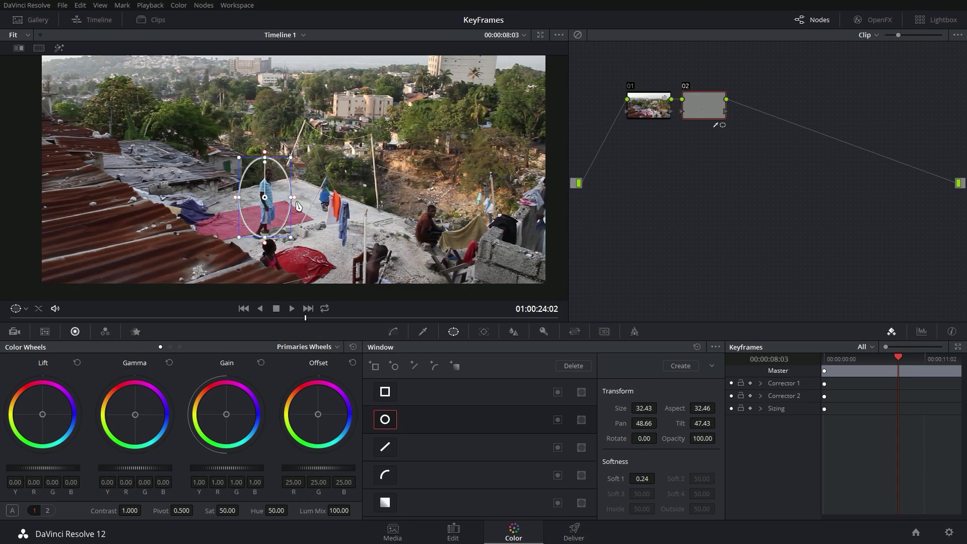
Track the circular window forward and backward through the rooftop clip
{"action": "key", "text": "ctrl+t"}
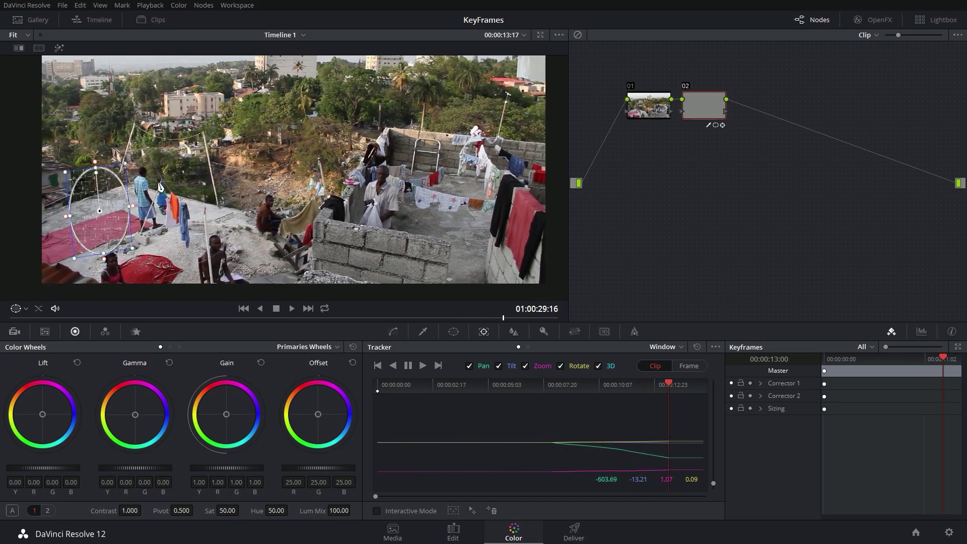
{"action": "left_click_drag", "start_coordinate": [384, 317], "coordinate": [346, 317]}
{"action": "scroll", "coordinate": [428, 215], "scroll_direction": "down", "scroll_amount": 2}
{"action": "key", "text": "alt+t"}
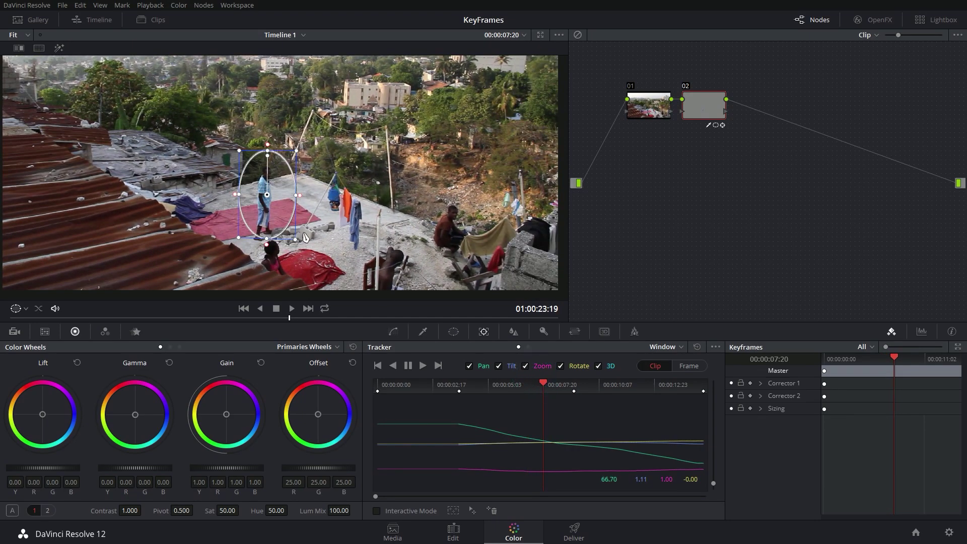
Recentre the window on the man at 00:00:07:24 with automatic keyframing, and limit node 02's automatic keyframing to its circular window
{"action": "mouse_move", "coordinate": [543, 382]}
{"action": "left_mouse_down"}
{"action": "mouse_move", "coordinate": [567, 383]}
{"action": "mouse_move", "coordinate": [547, 387]}
{"action": "left_mouse_up"}
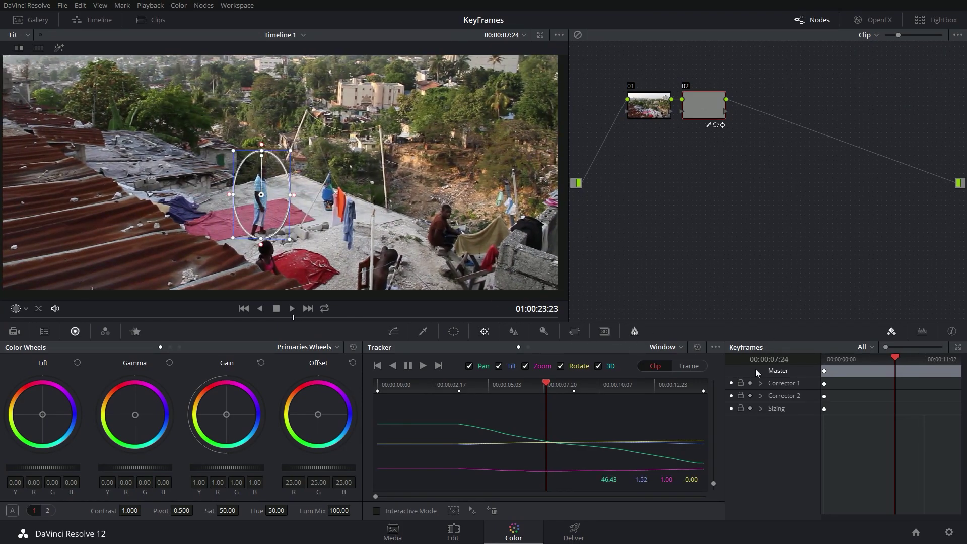
{"action": "left_click", "coordinate": [751, 396]}
{"action": "left_click_drag", "start_coordinate": [279, 206], "coordinate": [279, 208]}
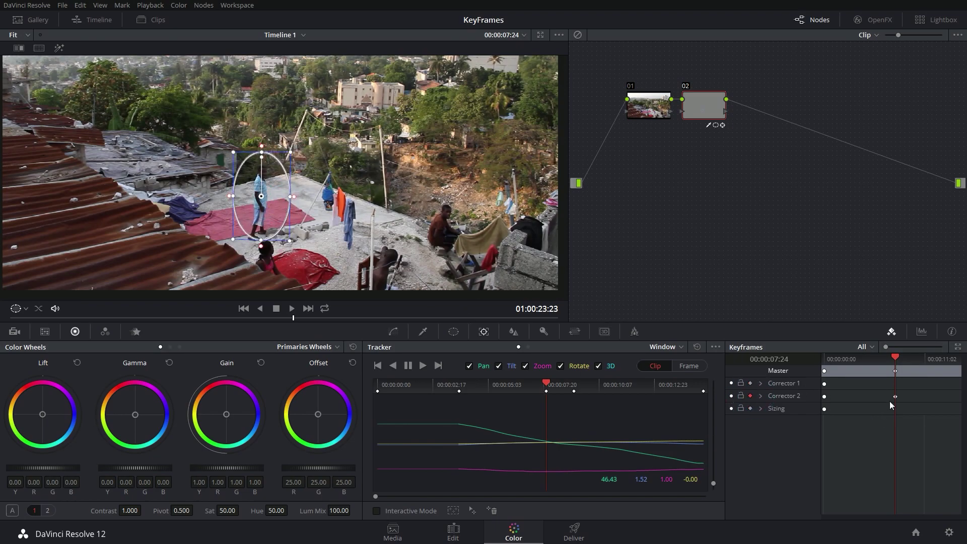
{"action": "left_click", "coordinate": [761, 396]}
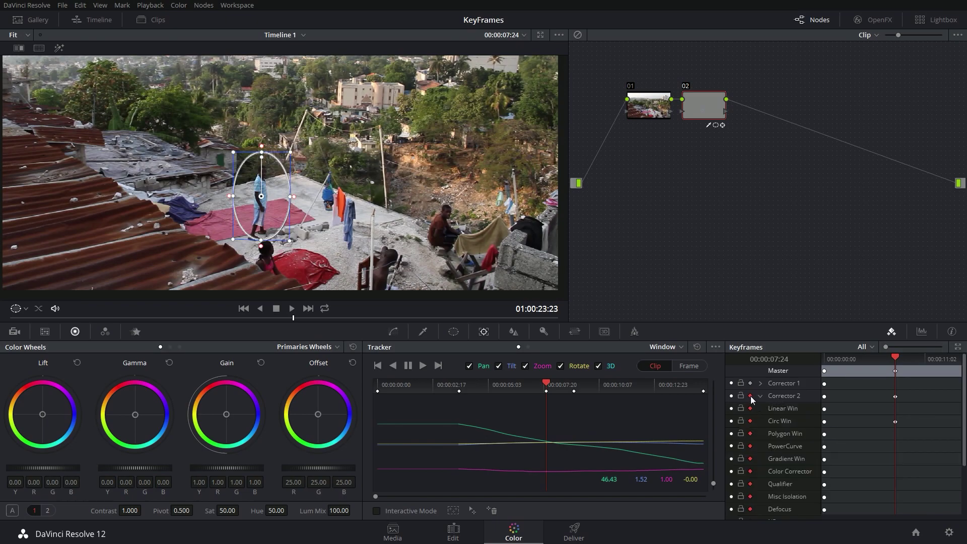
{"action": "left_click", "coordinate": [750, 421]}
Keyframe the circular window's position over the man at 00:00:11:26 and at the end of the clip
{"action": "left_click_drag", "start_coordinate": [293, 317], "coordinate": [443, 326]}
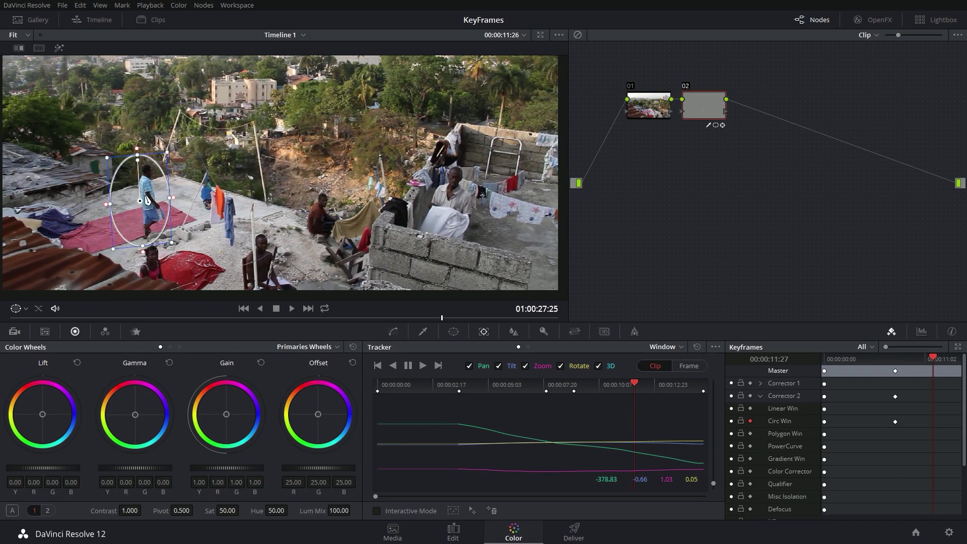
{"action": "left_click_drag", "start_coordinate": [151, 201], "coordinate": [152, 200]}
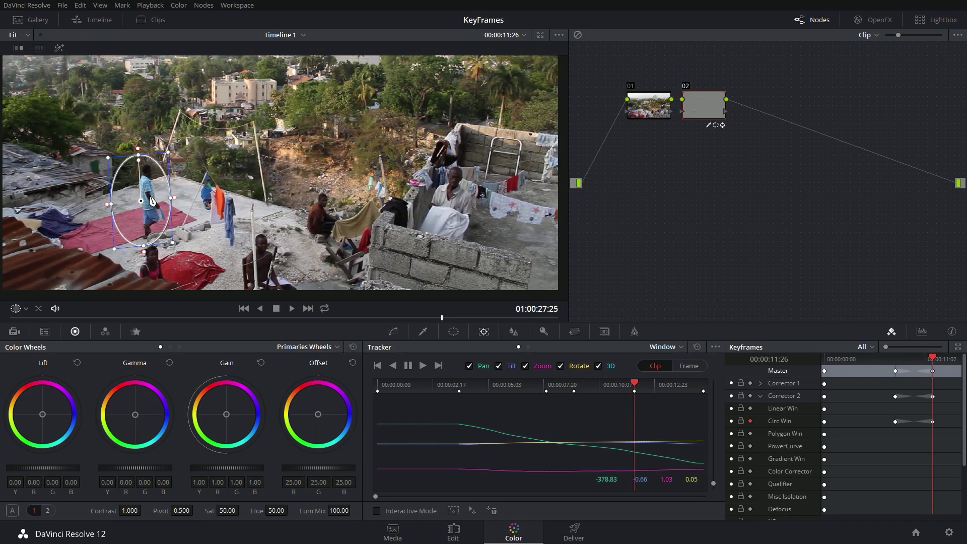
{"action": "left_click_drag", "start_coordinate": [450, 322], "coordinate": [582, 324]}
{"action": "left_click_drag", "start_coordinate": [71, 215], "coordinate": [105, 223]}
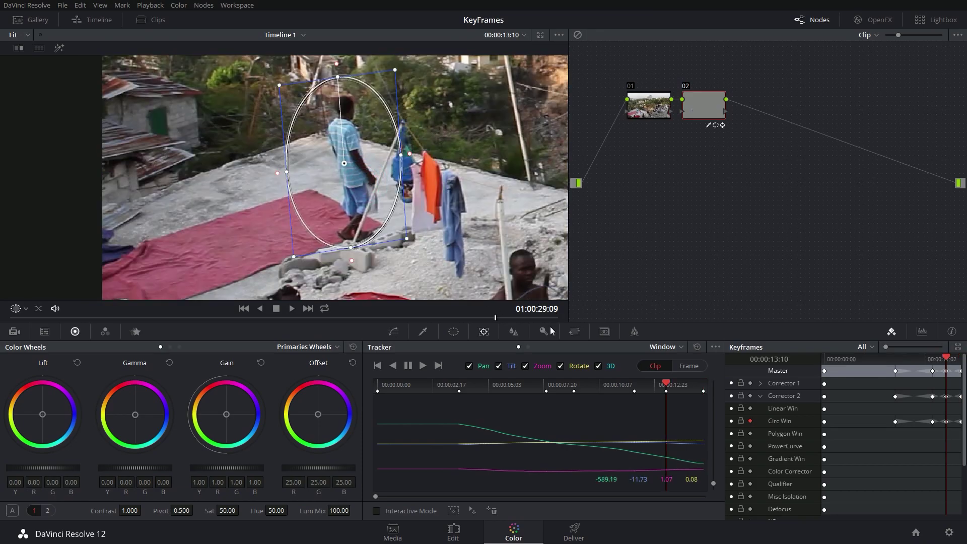
Keyframe the window's position over the man at 00:00:06:26 and scrub the clip to check the corrected track
{"action": "left_click_drag", "start_coordinate": [487, 321], "coordinate": [359, 318]}
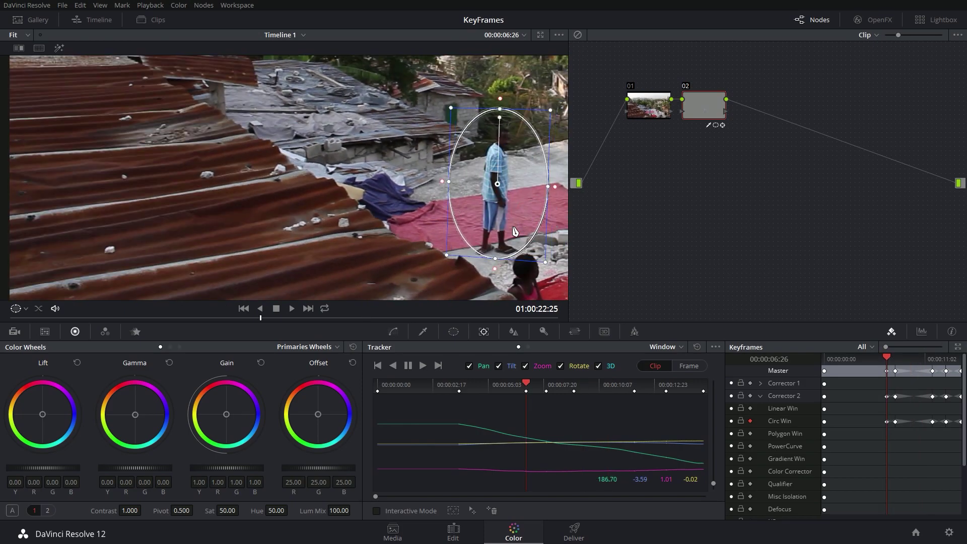
{"action": "left_click_drag", "start_coordinate": [484, 244], "coordinate": [480, 247]}
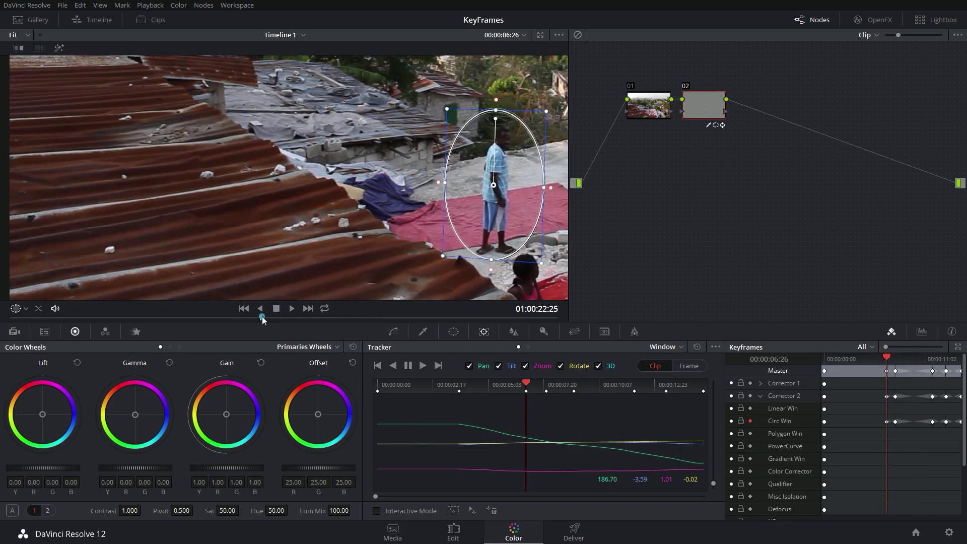
{"action": "left_click_drag", "start_coordinate": [262, 316], "coordinate": [474, 315]}
Set node 02's hue to 71.20 to turn the shirt green, and collapse the Corrector 2 keyframe tracks
{"action": "key", "text": "shift+h"}
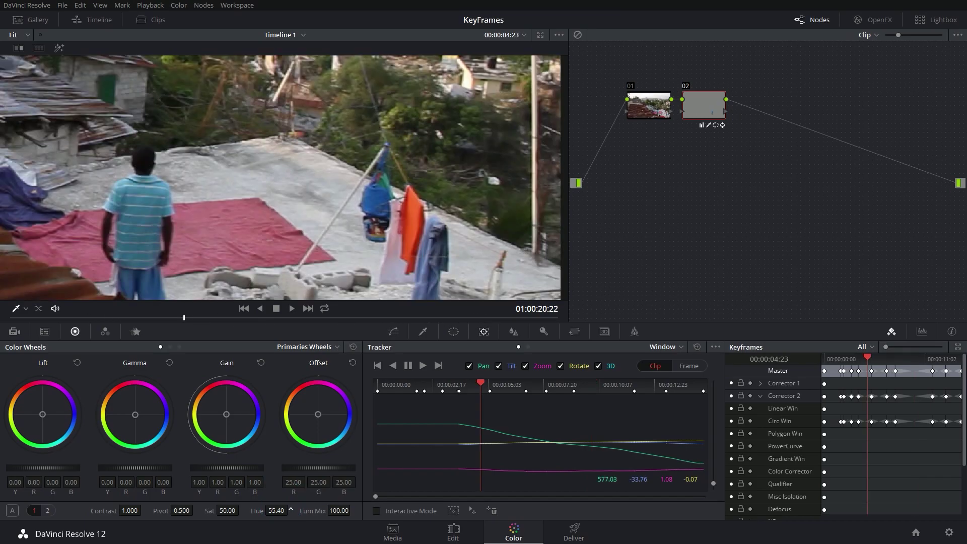
{"action": "left_click", "coordinate": [277, 511]}
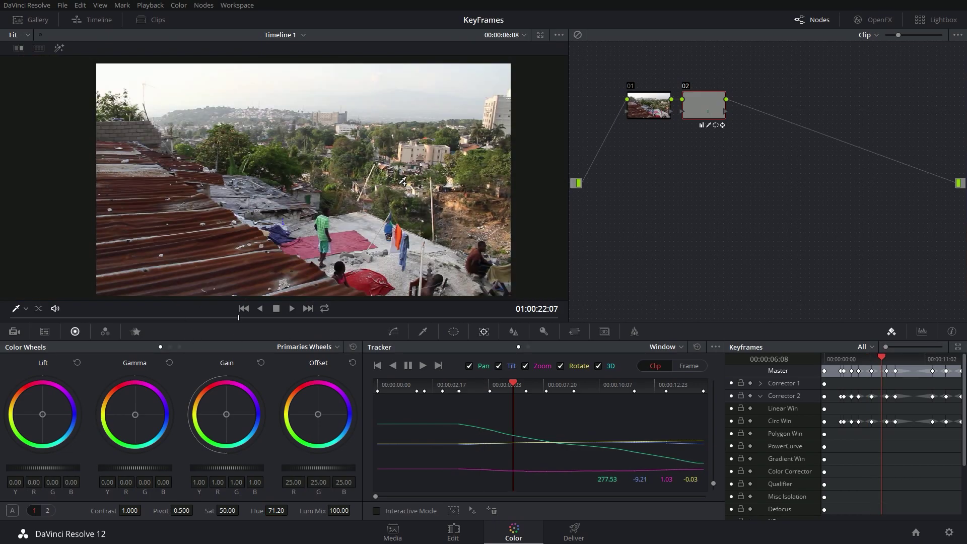
{"action": "left_click", "coordinate": [759, 395]}
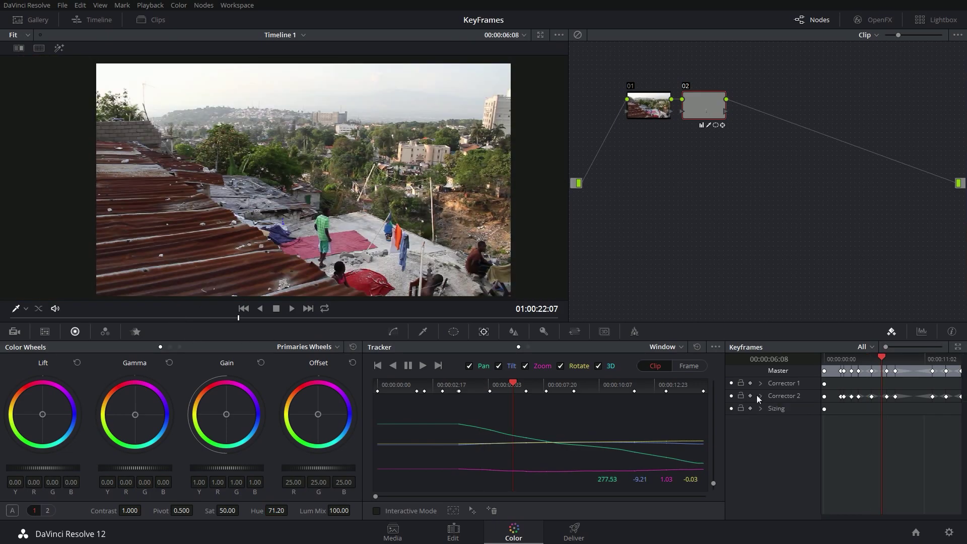